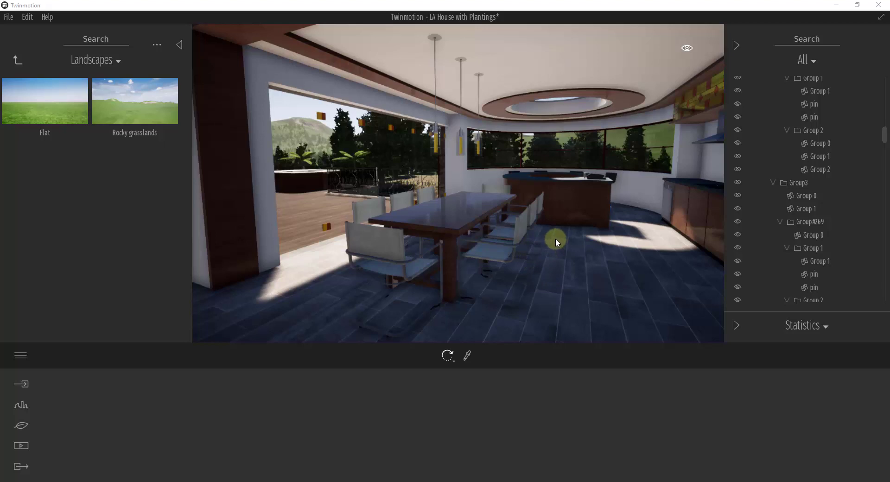
mouse_move(555, 239)
right_down()
mouse_move(538, 240)
mouse_move(547, 246)
right_up()
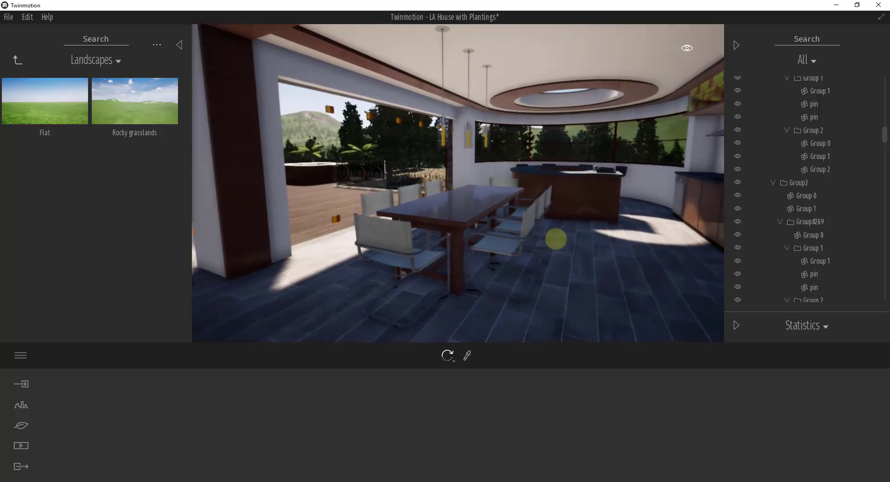
drag(555, 239, 555, 239)
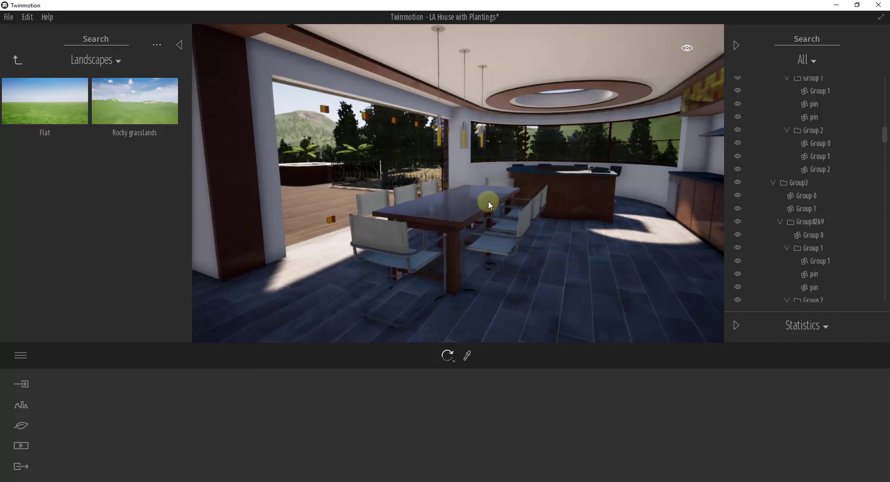
right_drag(488, 201, 488, 202)
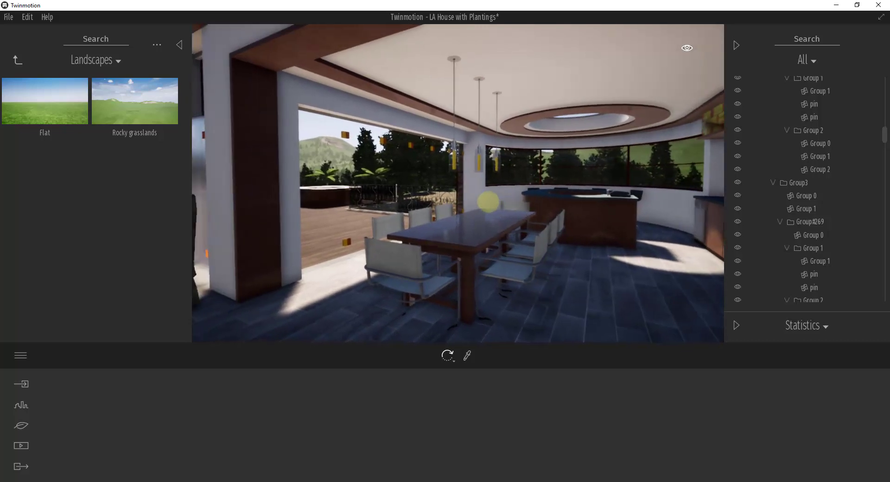
drag(487, 202, 519, 193)
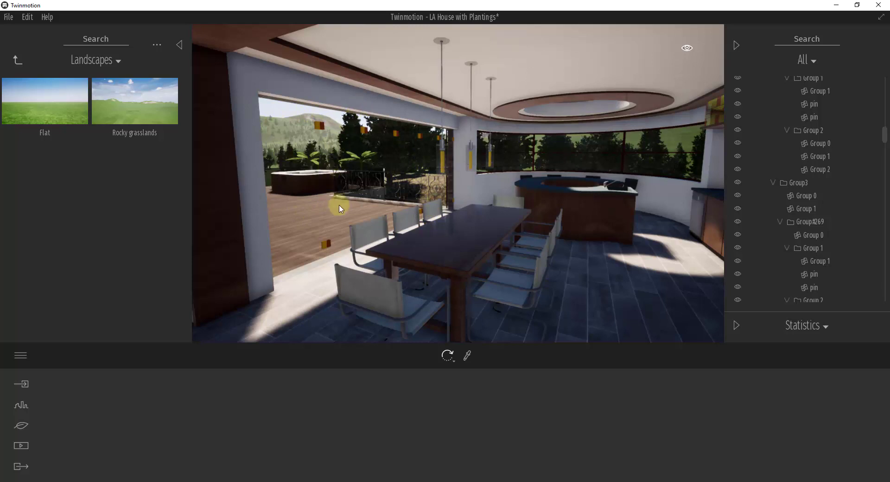
- Change the scene's day time from midday to night so the dining room interior is dark
click(687, 49)
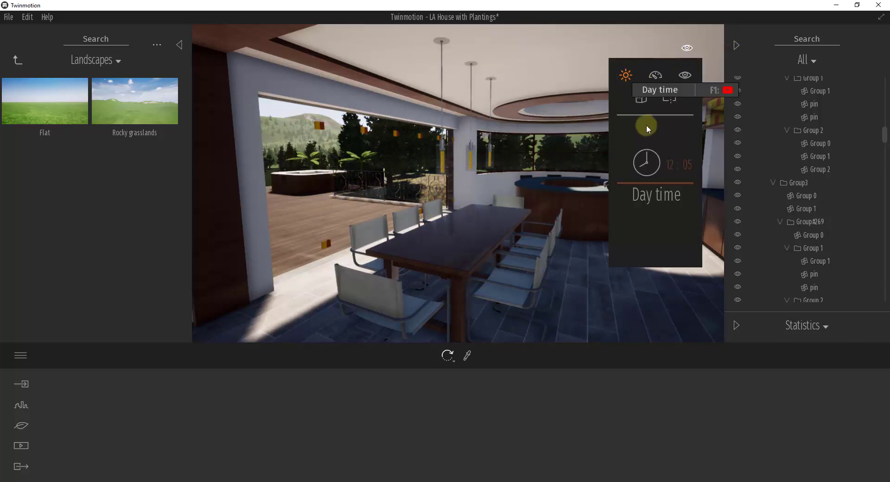
drag(676, 185, 677, 231)
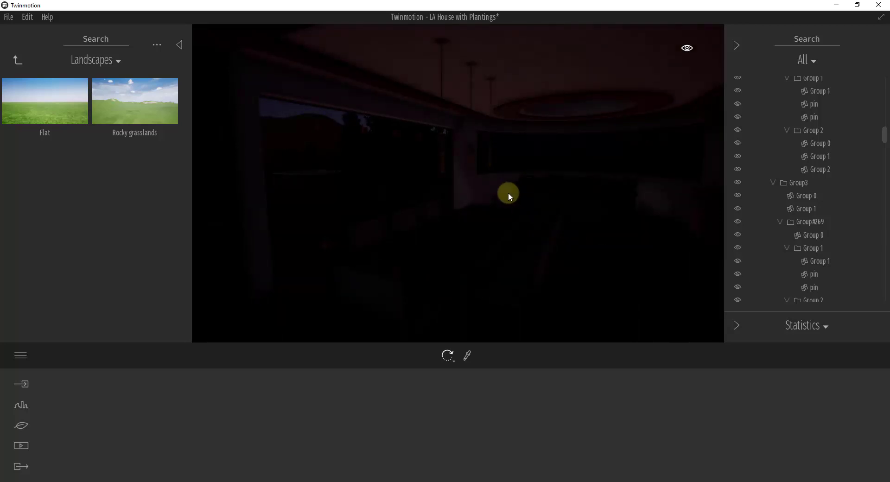
drag(512, 191, 342, 113)
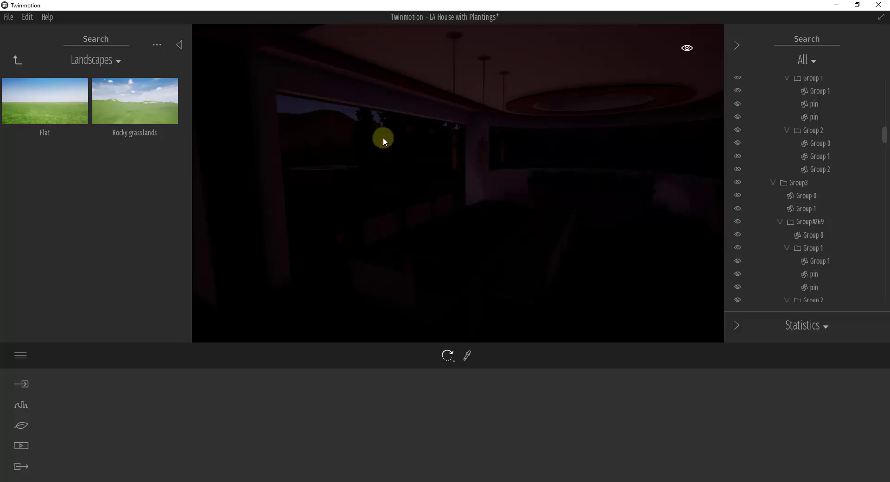
drag(558, 209, 558, 202)
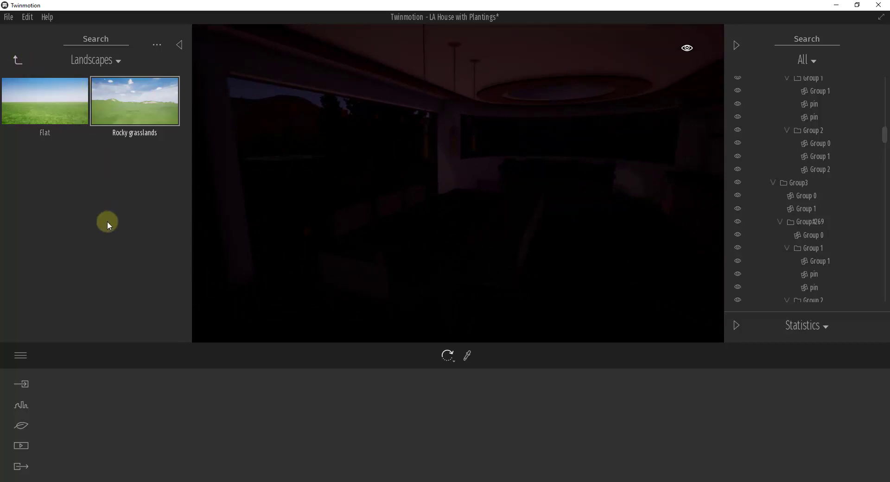
- Open the Lights category of the asset library and browse the omnidirectional, spot, neon and IES lights
click(180, 44)
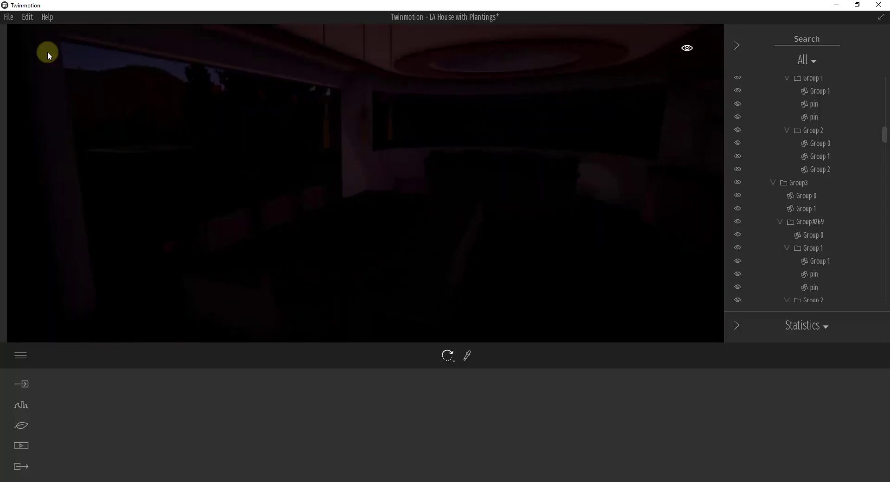
click(10, 48)
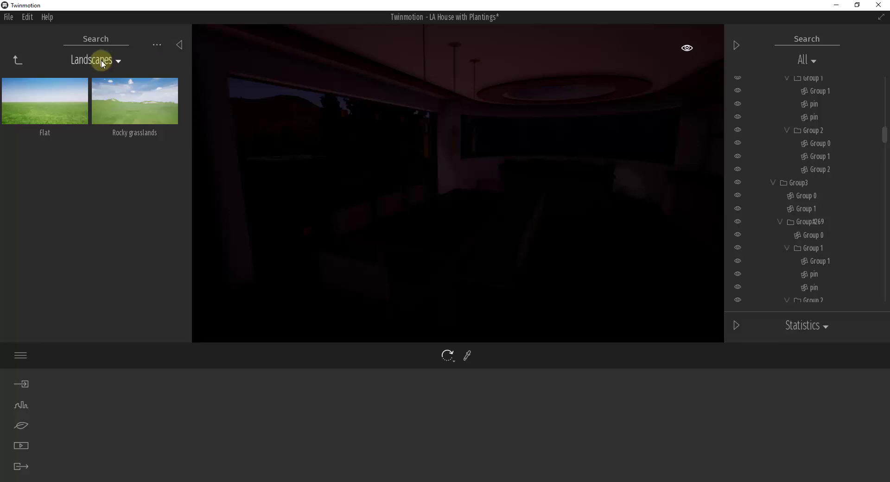
click(102, 62)
click(91, 60)
click(91, 61)
click(91, 85)
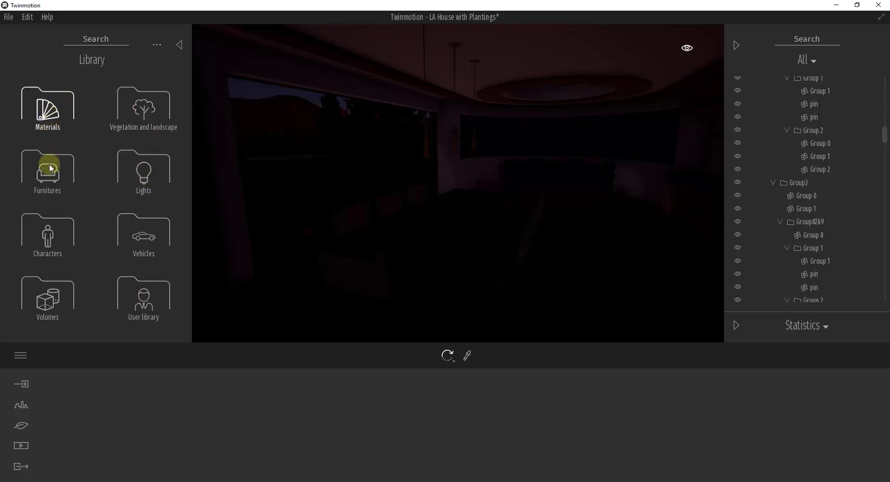
click(147, 175)
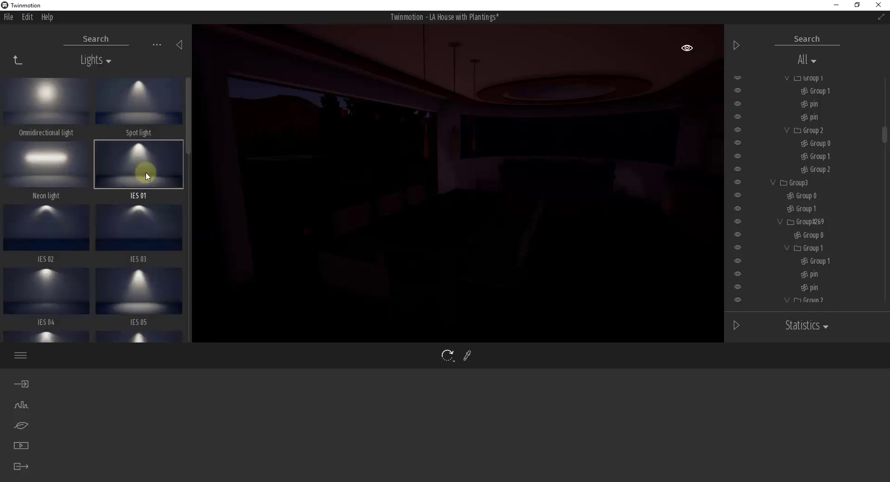
scroll(122, 260, down, 8)
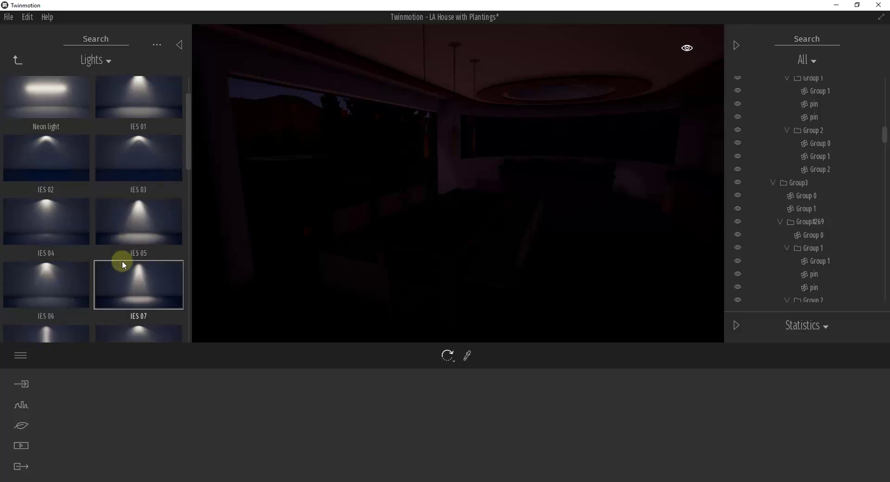
scroll(127, 258, up, 4)
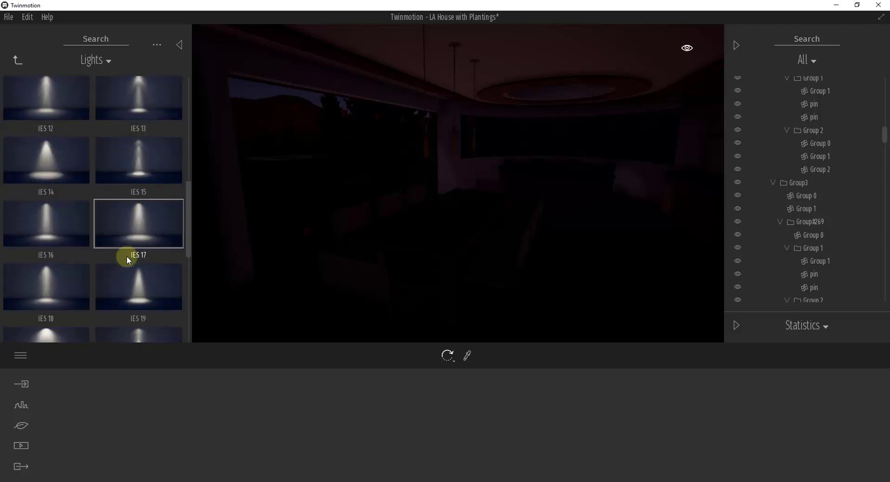
scroll(128, 245, up, 5)
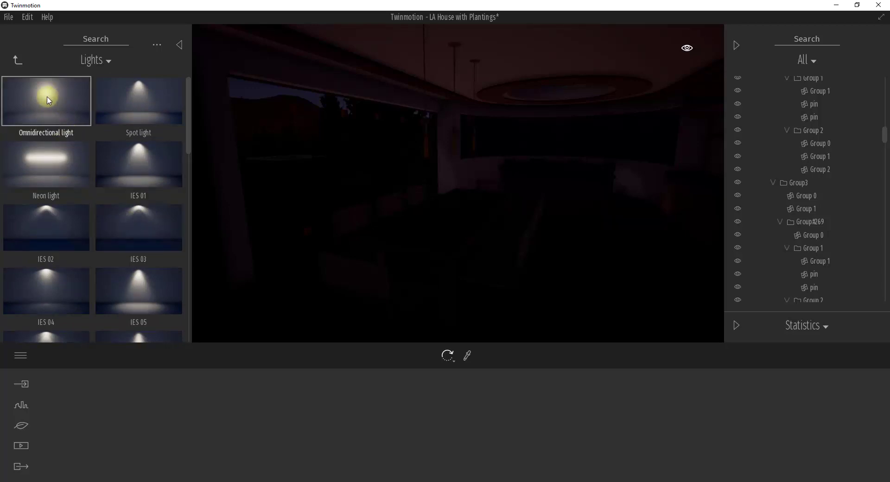
- Place an omnidirectional light above the dining table, raise it, and reposition it over the table's far end
drag(49, 101, 431, 223)
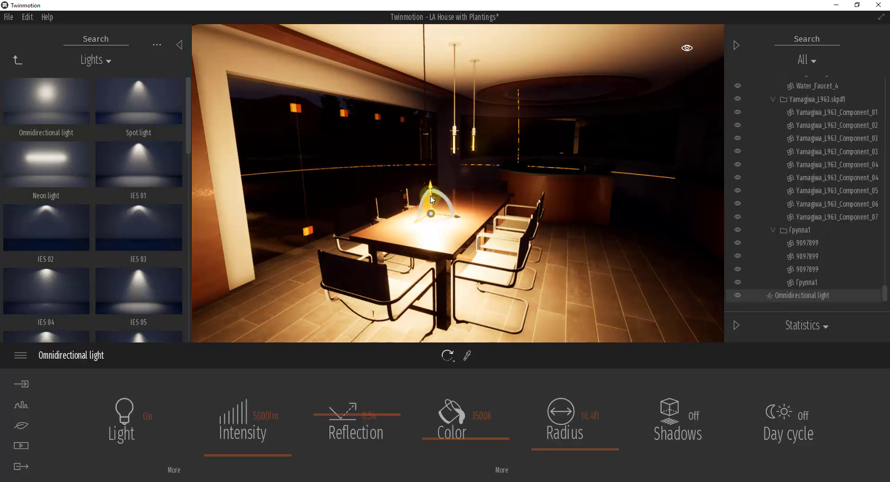
drag(431, 199, 430, 164)
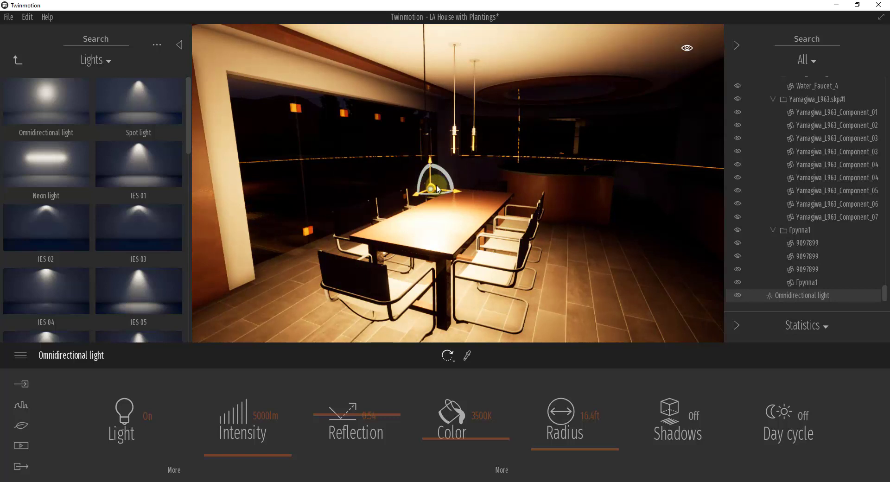
click(429, 162)
mouse_move(433, 169)
mouse_down()
mouse_move(433, 100)
mouse_move(433, 180)
mouse_up()
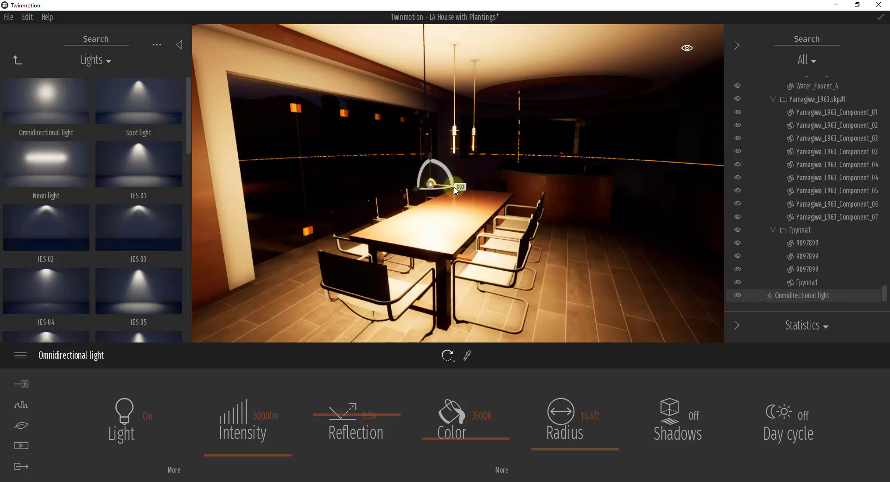
drag(457, 190, 661, 205)
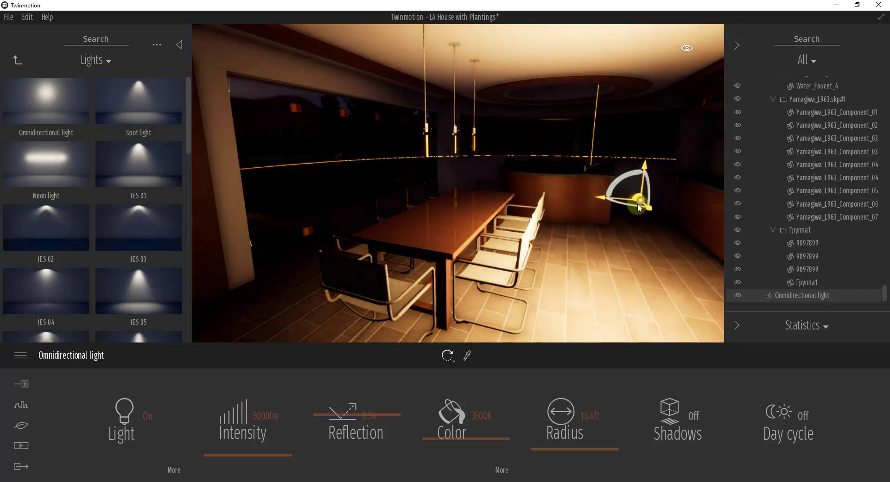
drag(642, 207, 467, 203)
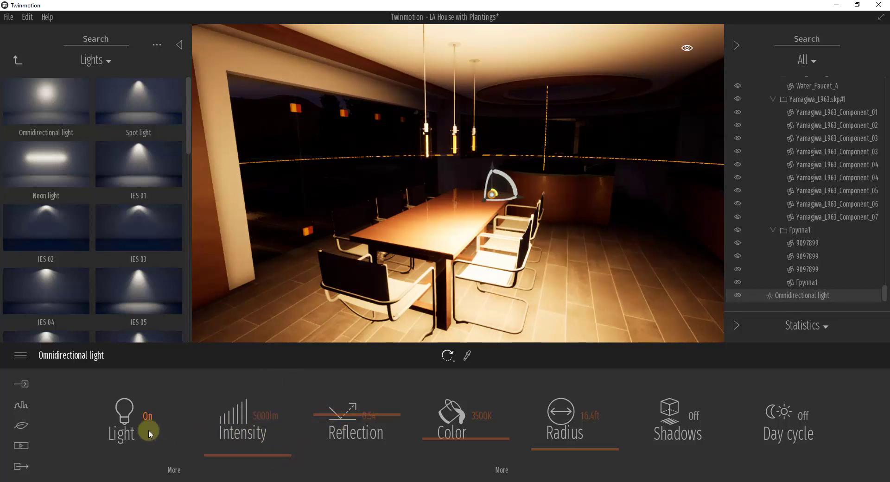
- Switch the omnidirectional light off and back on, and look at its IES profile setting
click(125, 411)
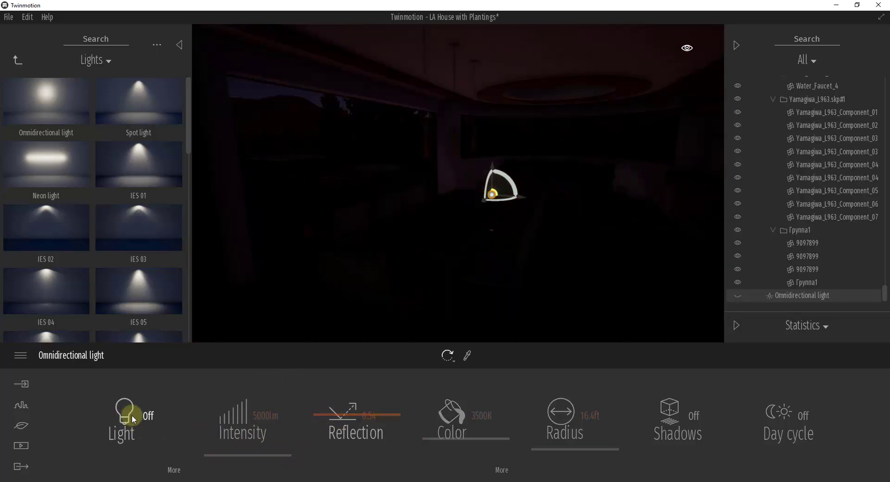
click(133, 418)
click(173, 470)
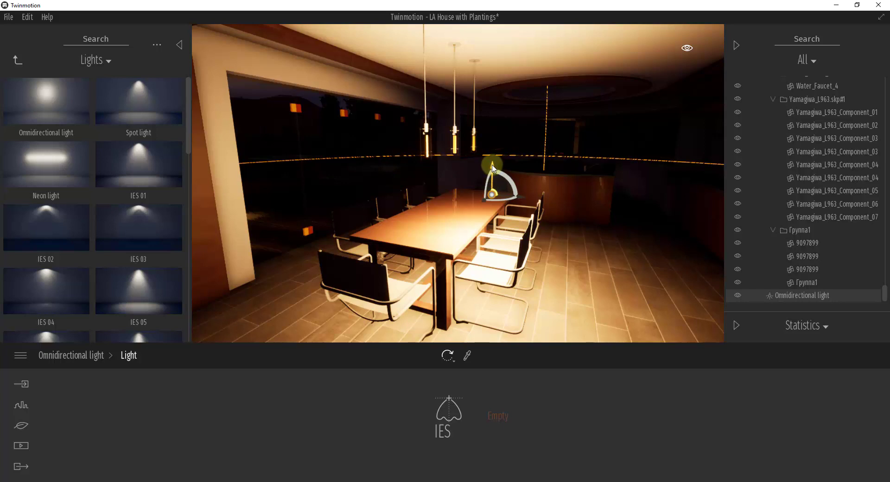
click(80, 358)
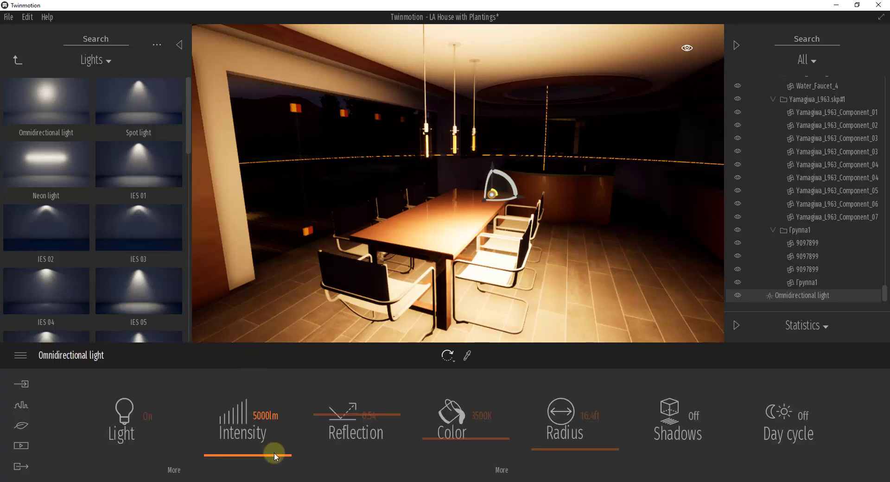
- Try a much higher intensity on the omnidirectional light and reset it to 5000 lm
drag(281, 457, 227, 409)
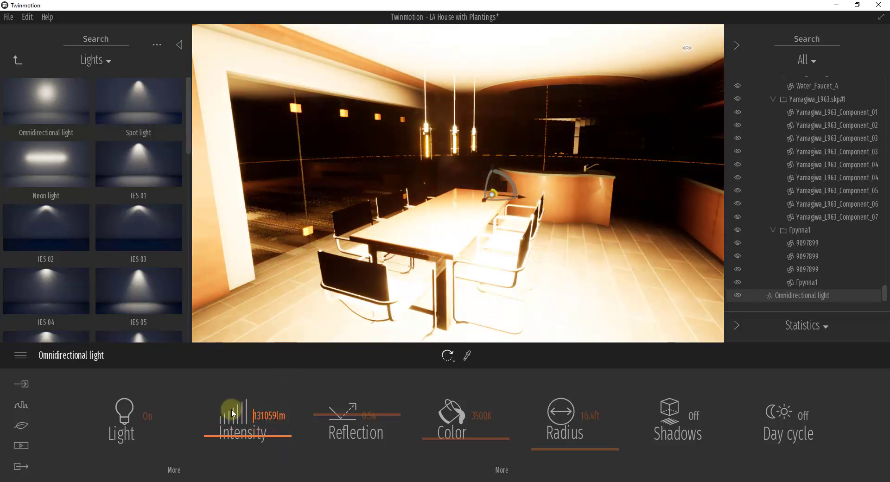
click(231, 409)
text(5000)
key(Return)
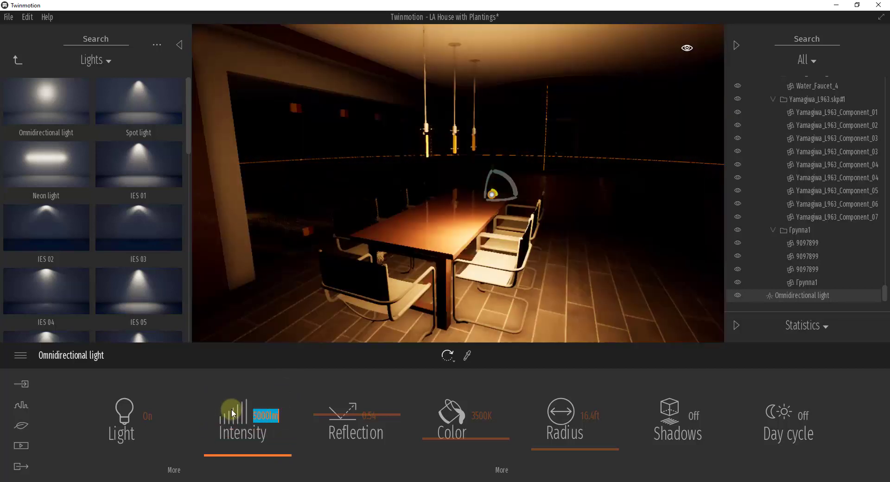
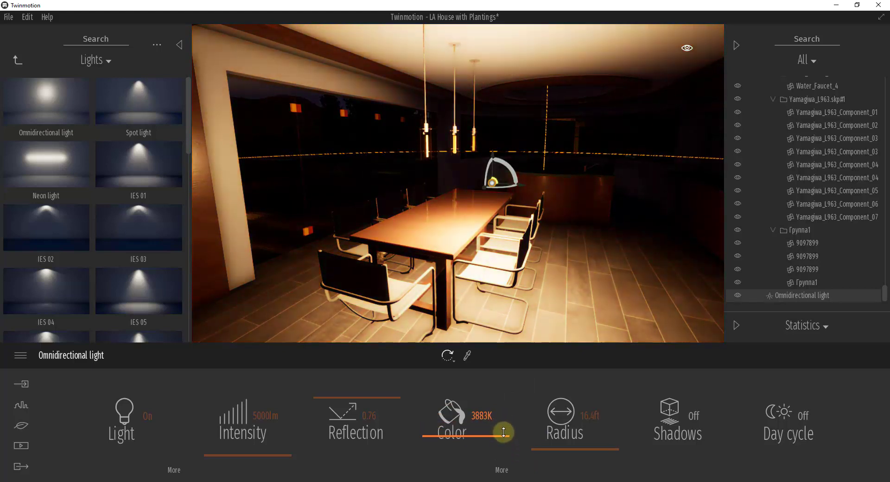
- Try custom colors for the light in the color picker, cancel them, and set its color temperature to 4215K
click(499, 471)
click(451, 412)
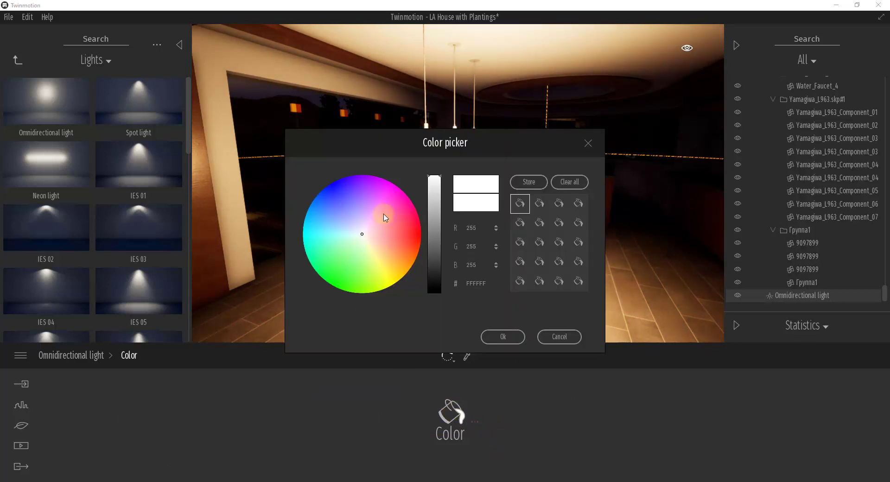
mouse_move(385, 220)
mouse_down()
mouse_move(395, 211)
mouse_move(396, 227)
mouse_move(374, 230)
mouse_move(371, 219)
mouse_move(342, 206)
mouse_move(361, 234)
mouse_up()
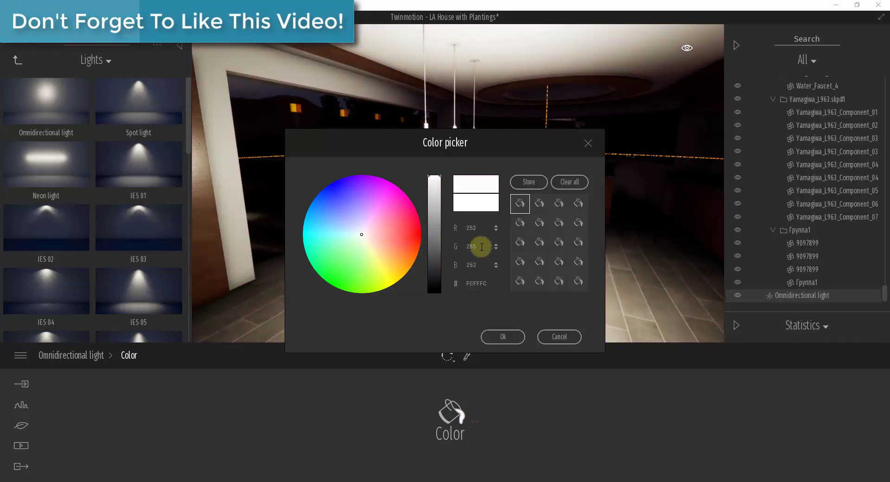
click(555, 337)
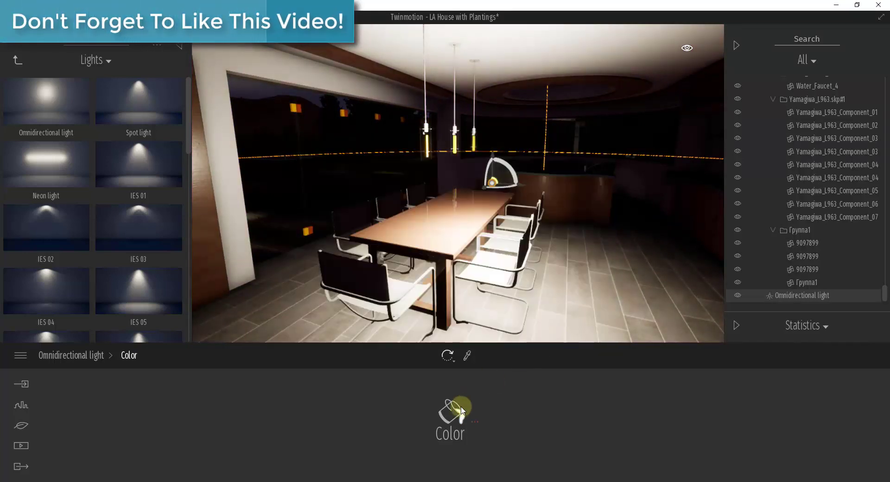
click(114, 354)
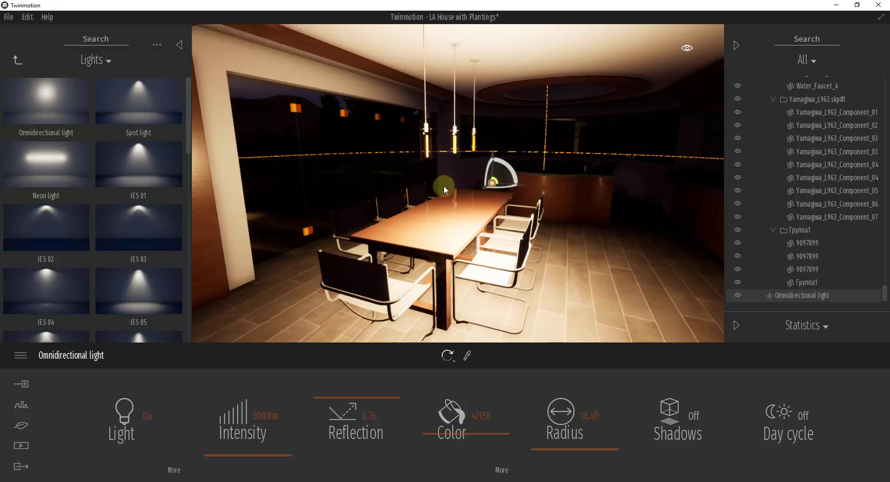
- Try a smaller radius of 11.9 ft for the omnidirectional light and set it to 21.7 ft
mouse_move(610, 448)
mouse_down()
mouse_move(601, 457)
mouse_move(609, 449)
mouse_up()
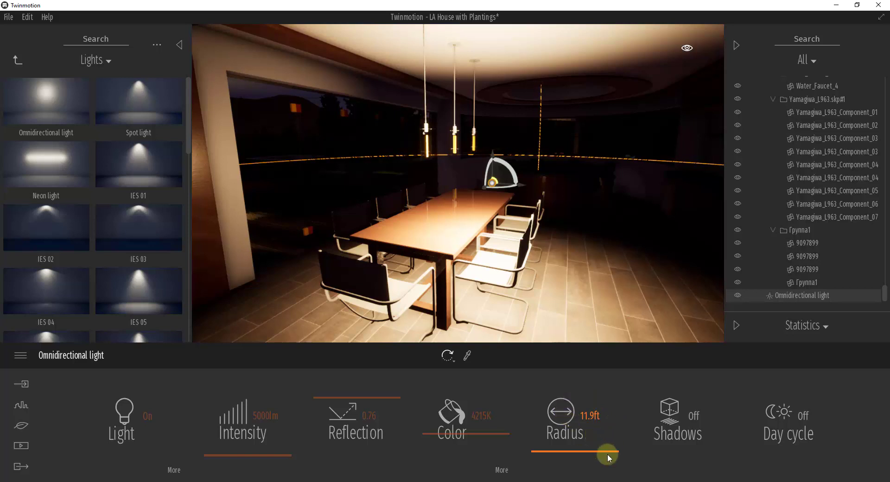
mouse_move(607, 450)
mouse_down()
mouse_move(604, 421)
mouse_move(610, 448)
mouse_move(615, 441)
mouse_move(590, 446)
mouse_up()
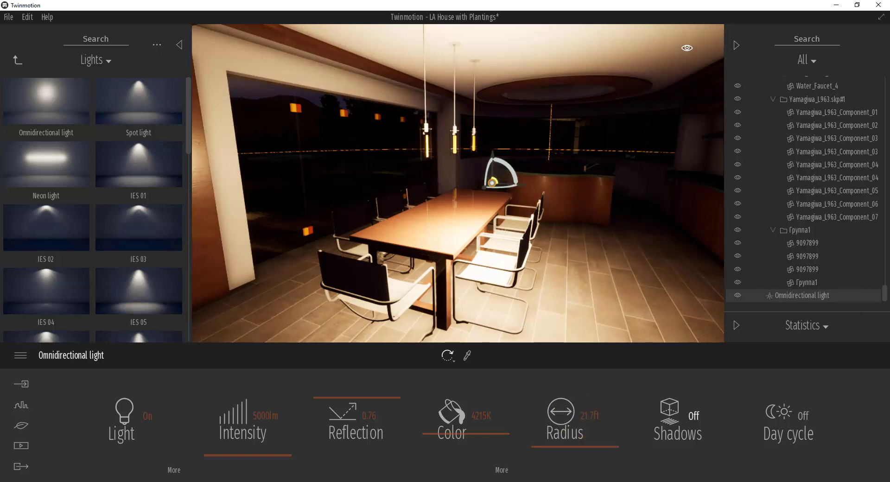
- Move the omnidirectional light over the middle of the dining table and turn on its shadows
click(487, 190)
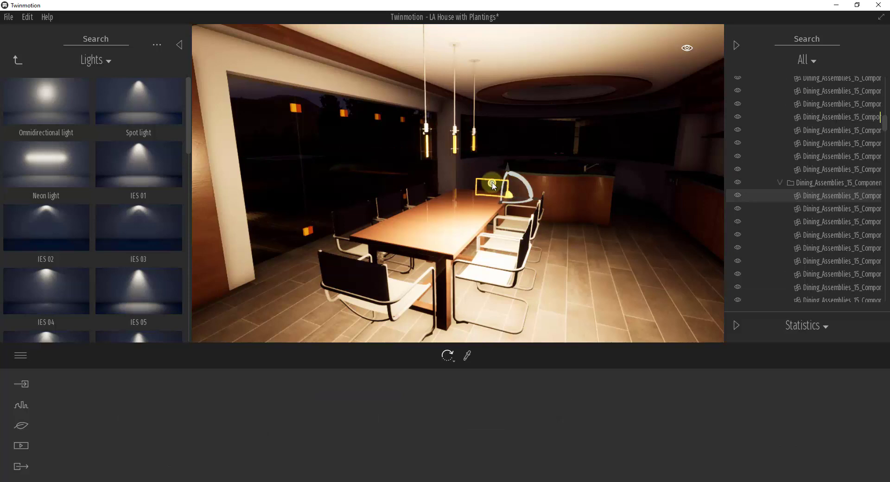
drag(493, 186, 431, 235)
click(693, 416)
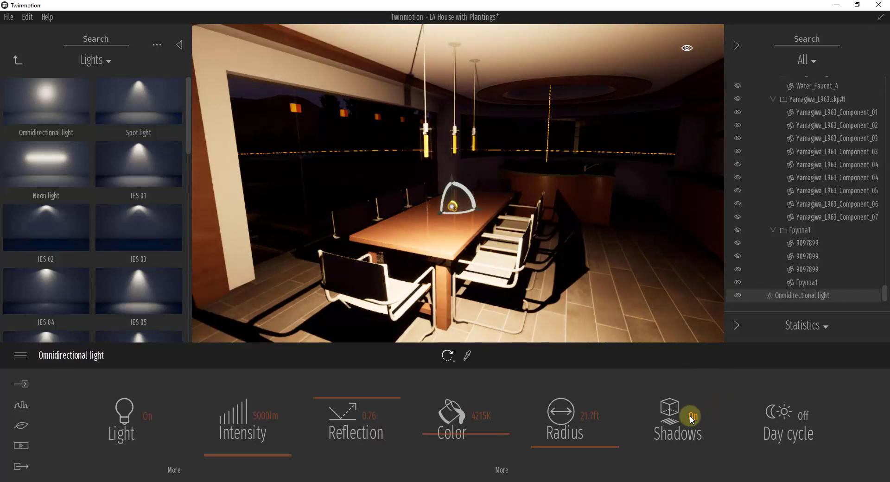
- Raise the omnidirectional light from the tabletop to just below the pendant lamps
click(457, 190)
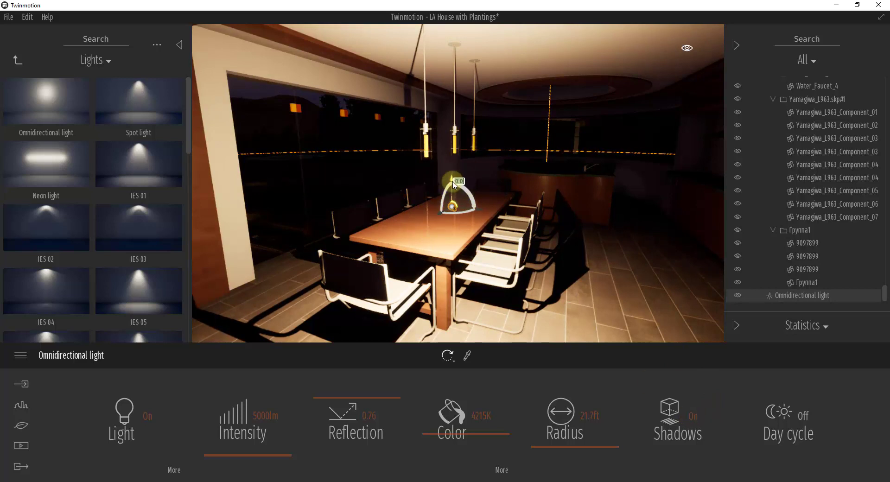
drag(454, 185, 456, 143)
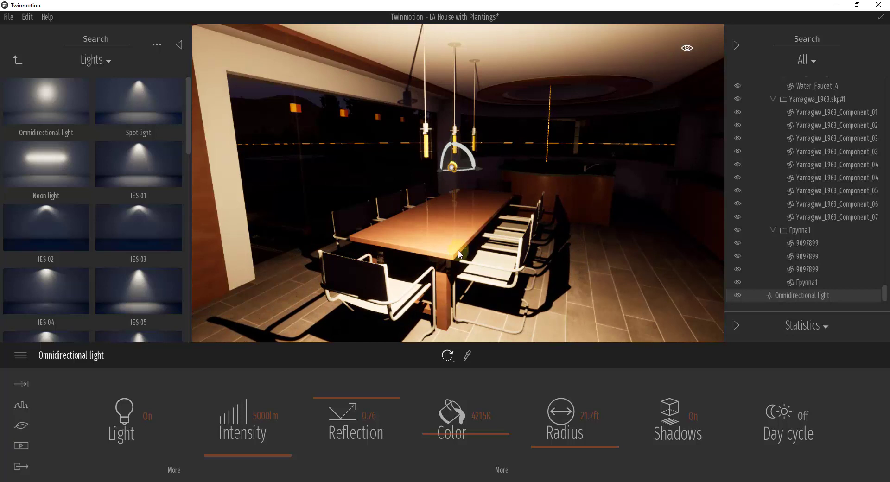
click(567, 426)
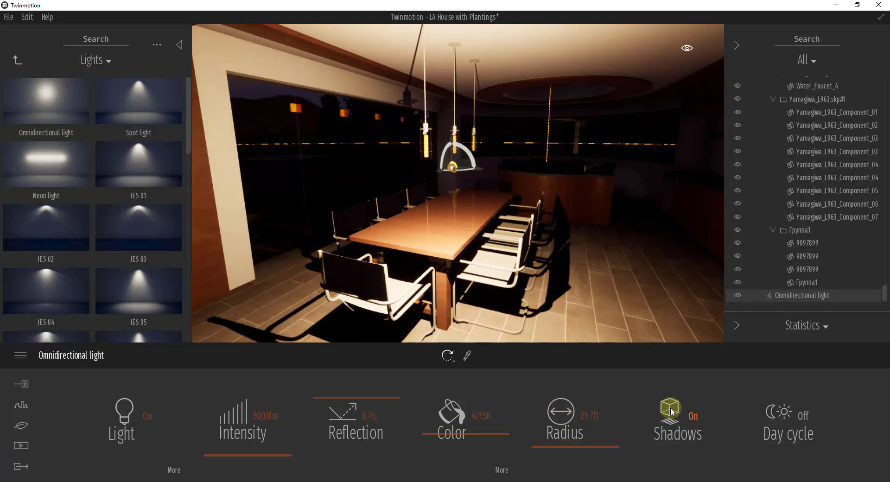
click(459, 155)
click(514, 227)
click(455, 176)
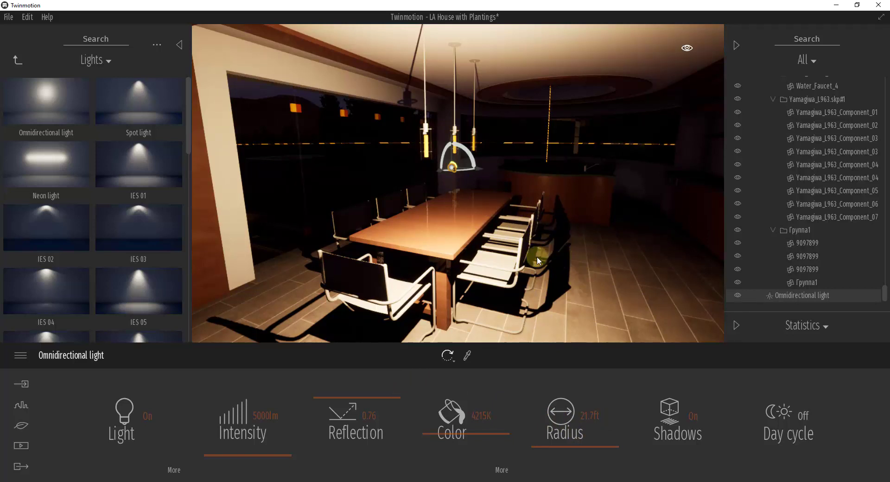
click(450, 139)
mouse_move(450, 141)
mouse_down()
mouse_move(486, 173)
mouse_move(454, 136)
mouse_up()
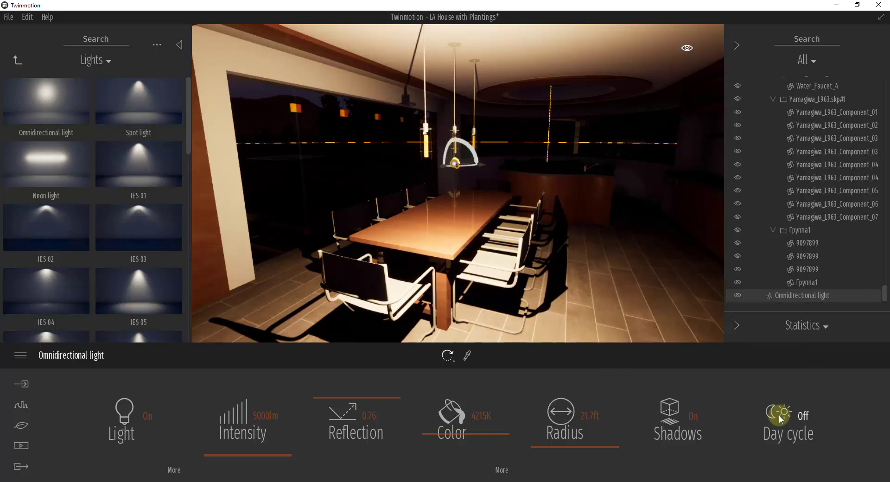
- Turn on the light's day cycle, try a day time of 20:20 and bring the scene back to night
click(687, 49)
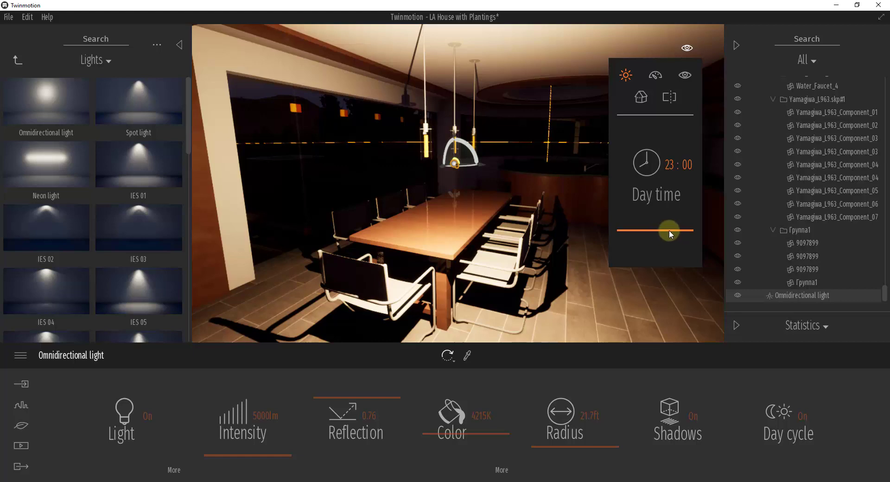
mouse_move(672, 230)
mouse_down()
mouse_move(675, 204)
mouse_move(681, 234)
mouse_move(680, 218)
mouse_move(669, 221)
mouse_move(681, 218)
mouse_up()
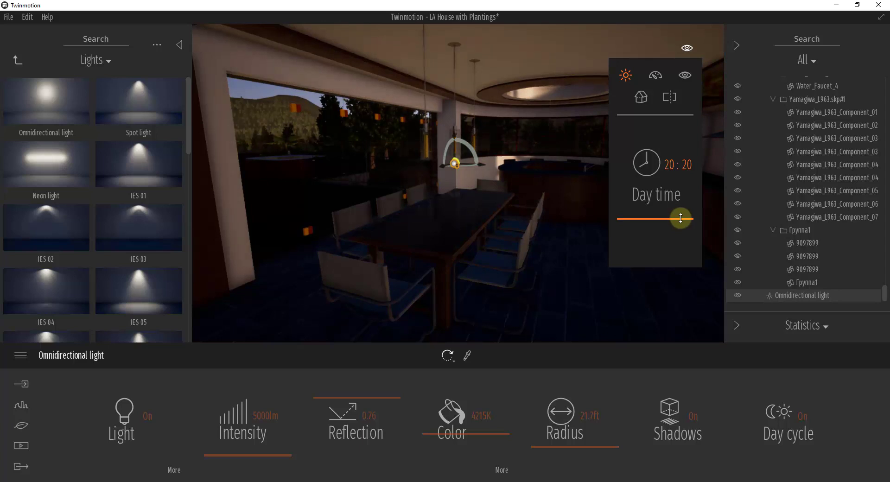
drag(681, 218, 677, 227)
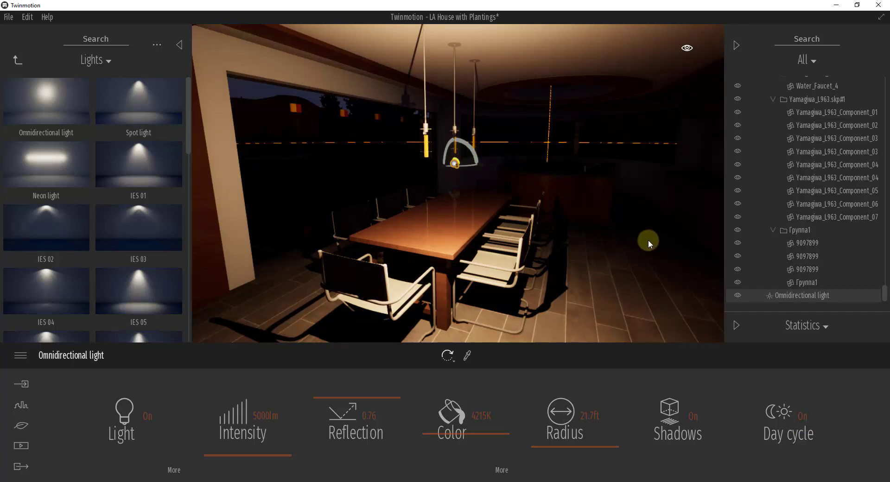
- Shift the omnidirectional light and raise it to just beneath the middle pendant lamp
drag(457, 171, 473, 162)
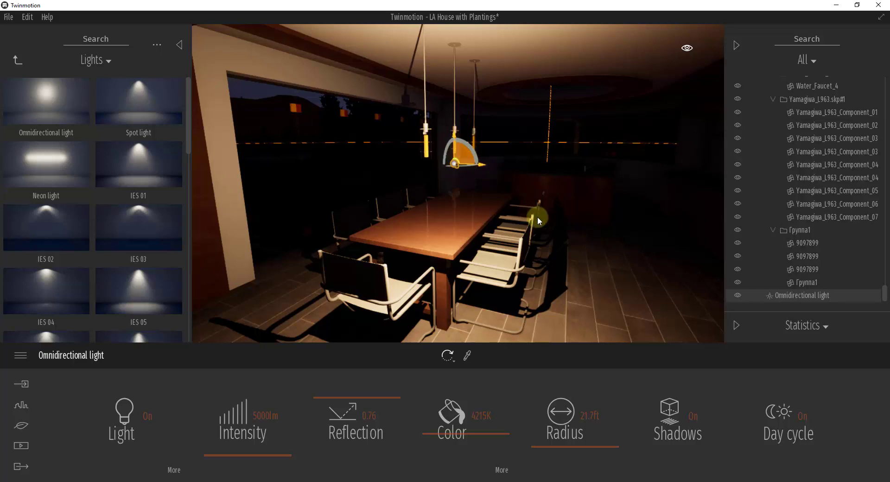
middle_drag(537, 217, 536, 222)
right_drag(536, 222, 536, 225)
key(w)
drag(464, 173, 494, 153)
click(516, 158)
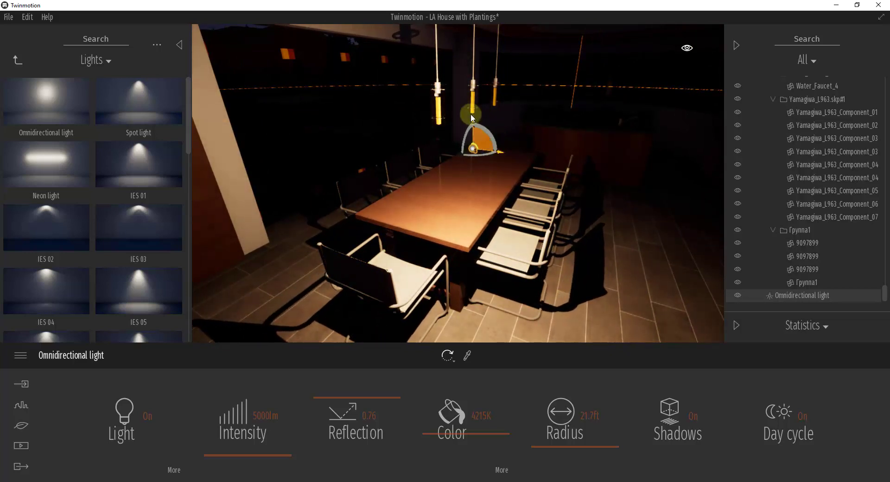
drag(475, 124, 476, 102)
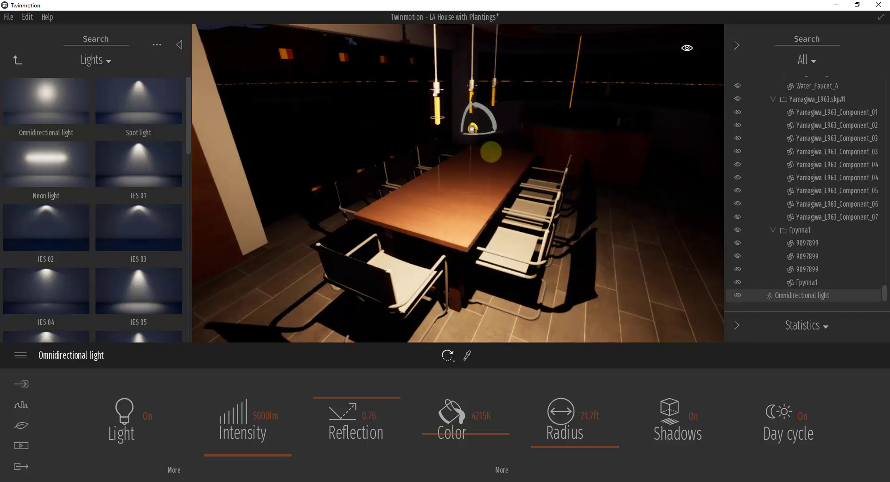
- Move the light under the nearest pendant lamp and copy it as two instances spaced 1.7 ft apart under the other pendants
shift+middle_drag(490, 153, 479, 172)
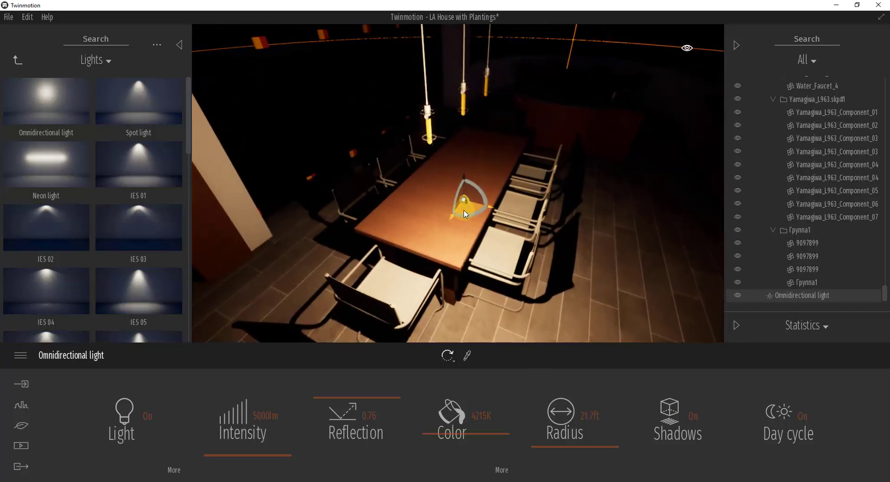
drag(450, 216, 473, 145)
mouse_move(473, 146)
right_down()
mouse_move(481, 149)
mouse_move(462, 153)
mouse_move(472, 146)
right_up()
drag(379, 128, 581, 148)
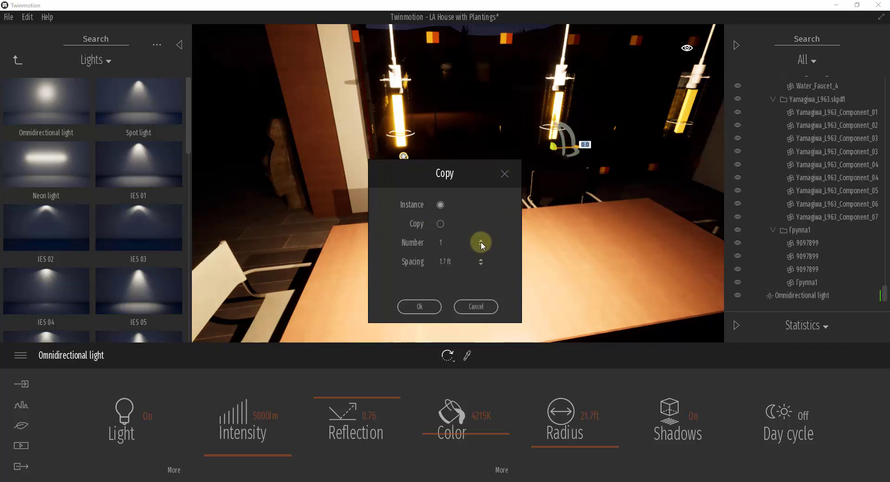
click(419, 306)
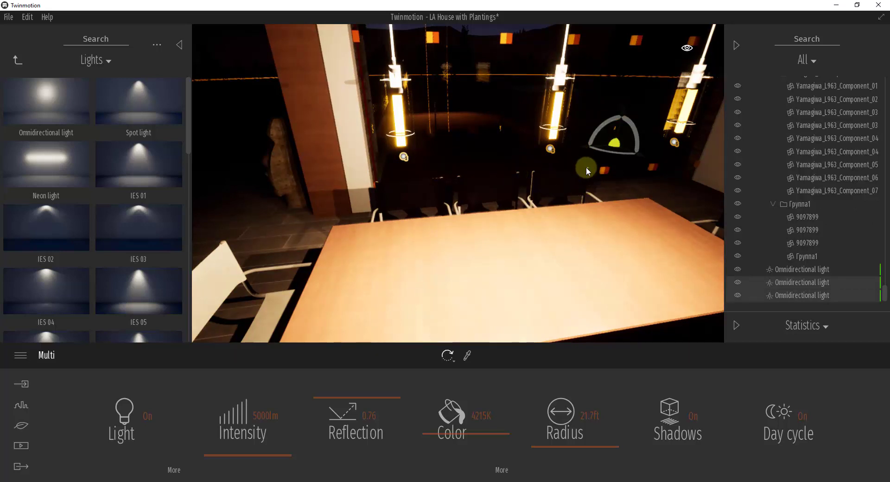
- Try tinted custom colors on the middle pendant's light and set its color to white, RGB 255, 255, 255
click(549, 150)
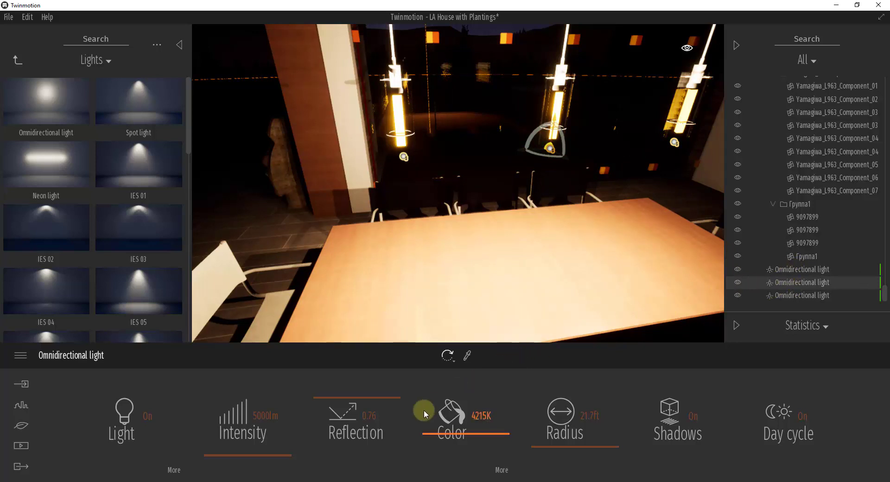
click(499, 471)
click(454, 417)
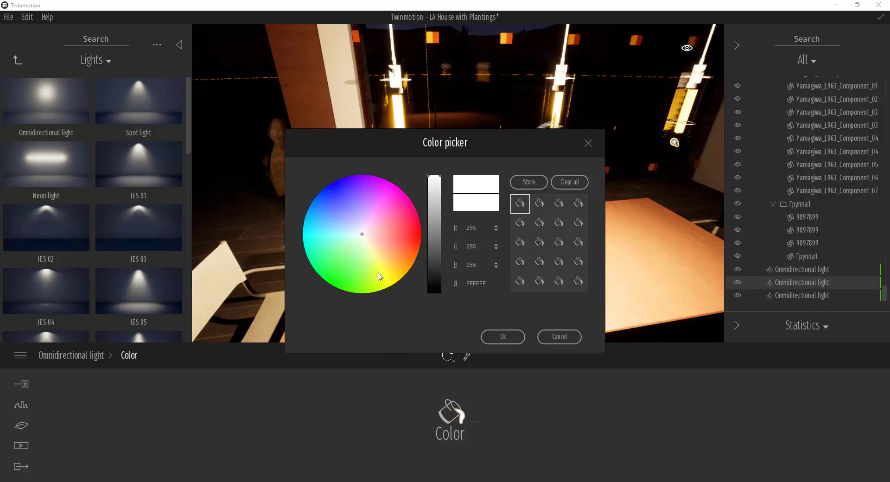
click(386, 211)
drag(389, 214, 360, 232)
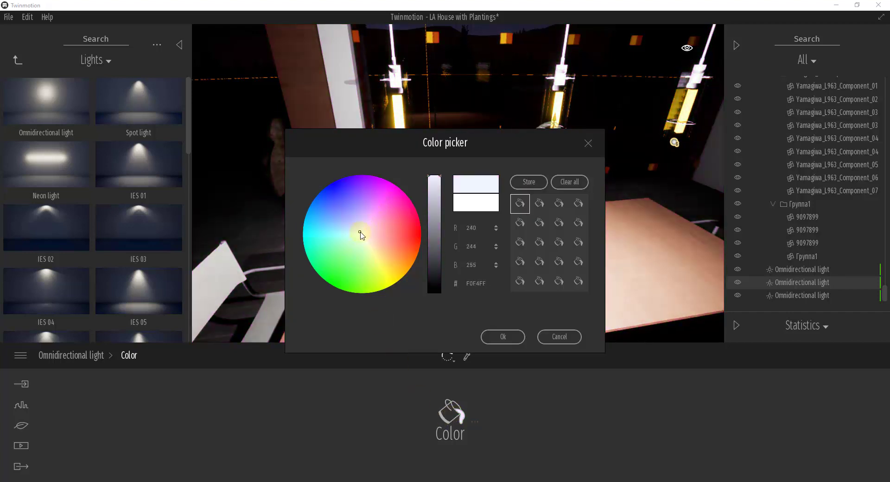
click(478, 231)
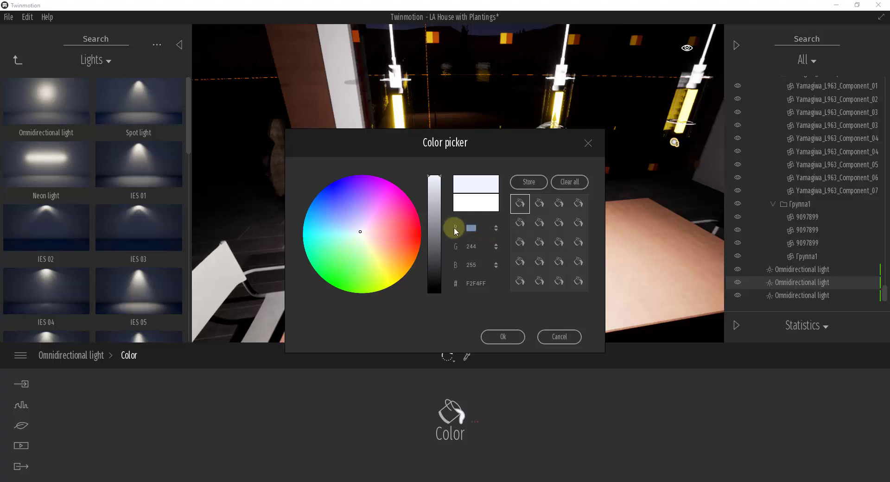
text(255)
click(473, 247)
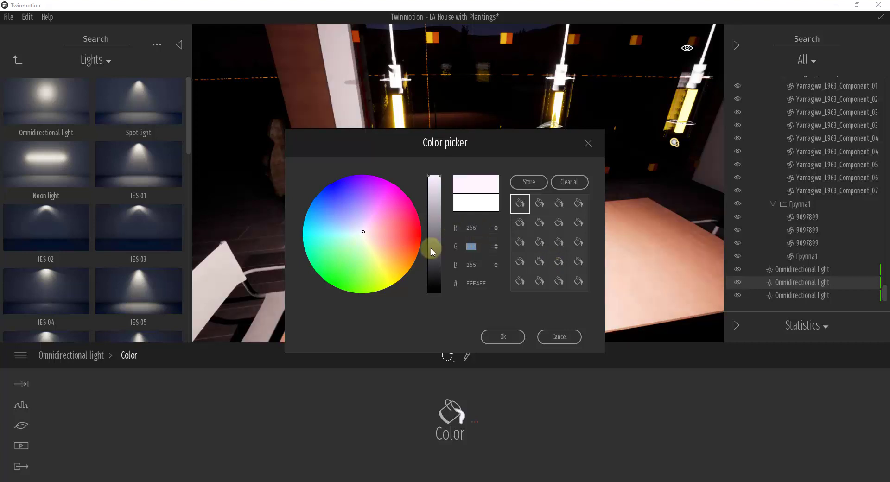
text(255)
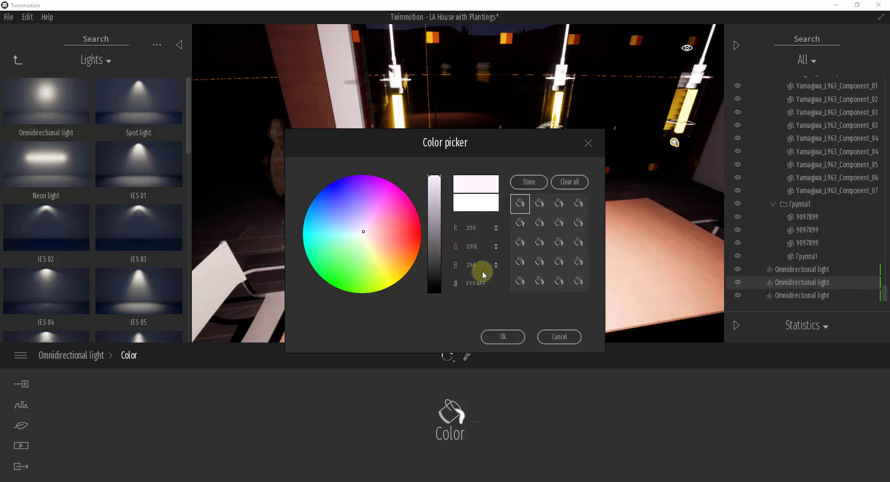
click(471, 265)
click(503, 336)
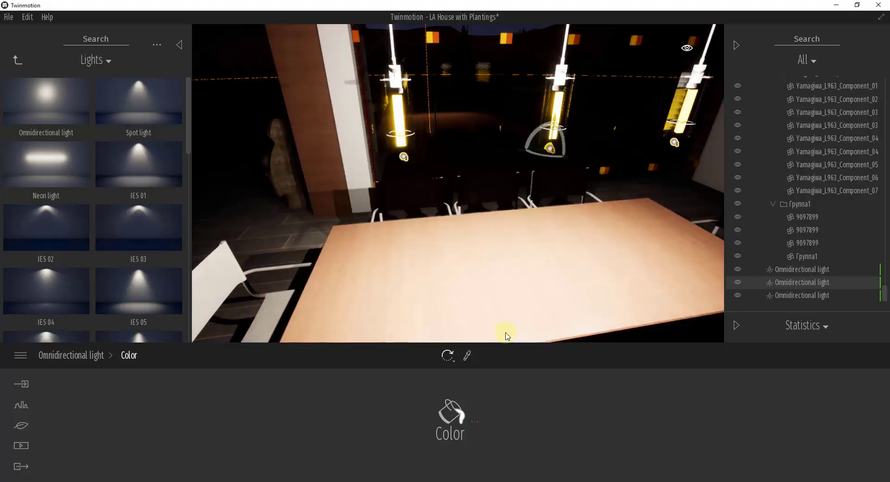
- Add a spot light under the kitchen's wall cabinets near the range hood and adjust its height above the counter
shift+middle_drag(496, 188, 486, 189)
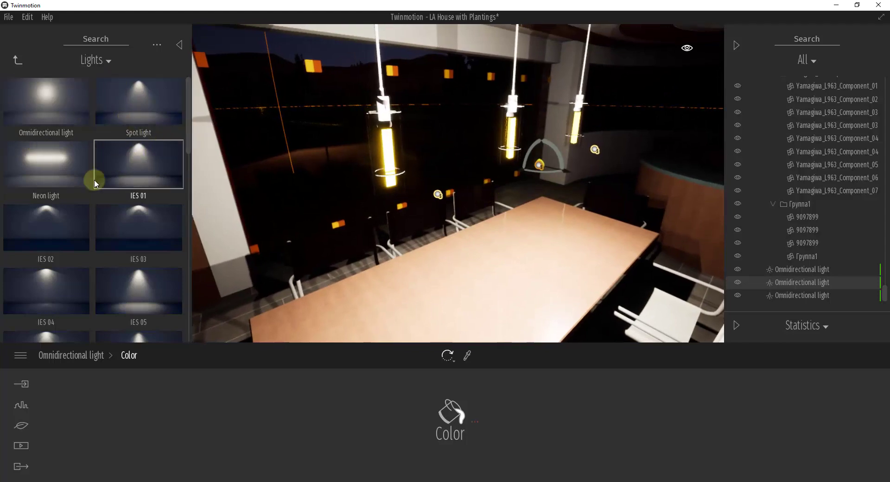
shift+middle_drag(447, 255, 453, 253)
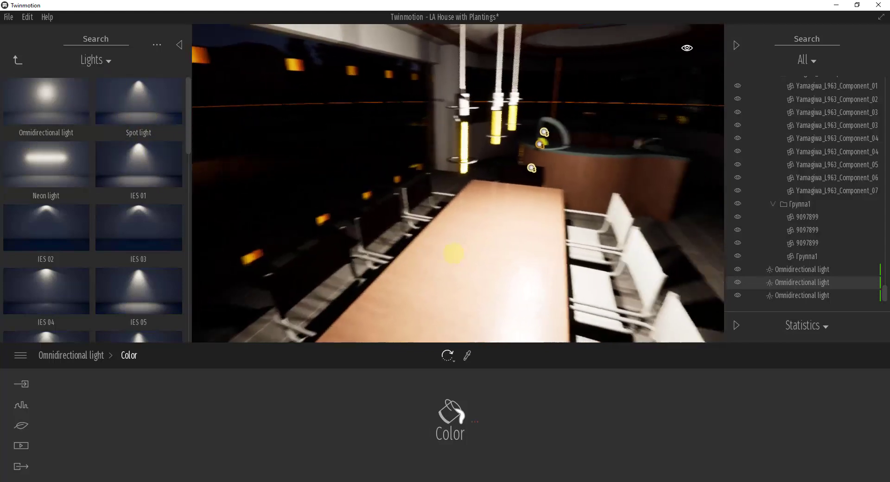
mouse_move(453, 253)
right_down()
mouse_move(461, 251)
mouse_move(451, 253)
right_up()
drag(110, 107, 398, 131)
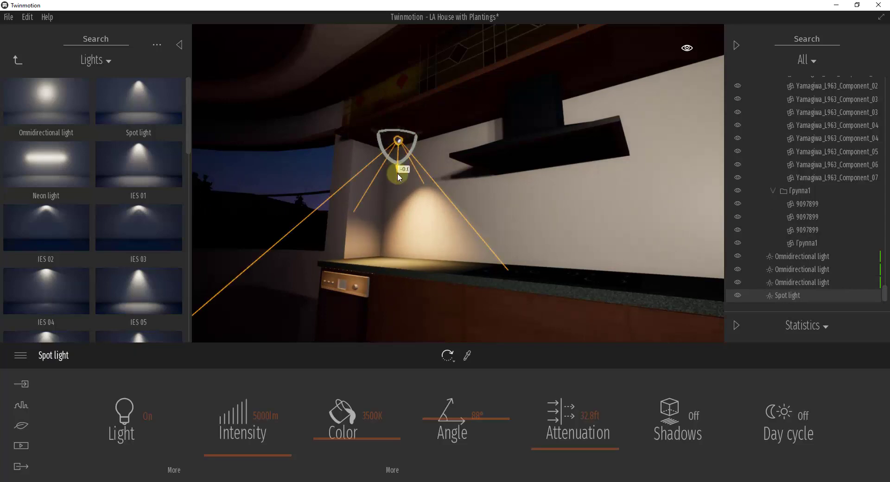
mouse_move(398, 176)
mouse_down()
mouse_move(401, 141)
mouse_move(401, 181)
mouse_up()
middle_drag(415, 208, 413, 207)
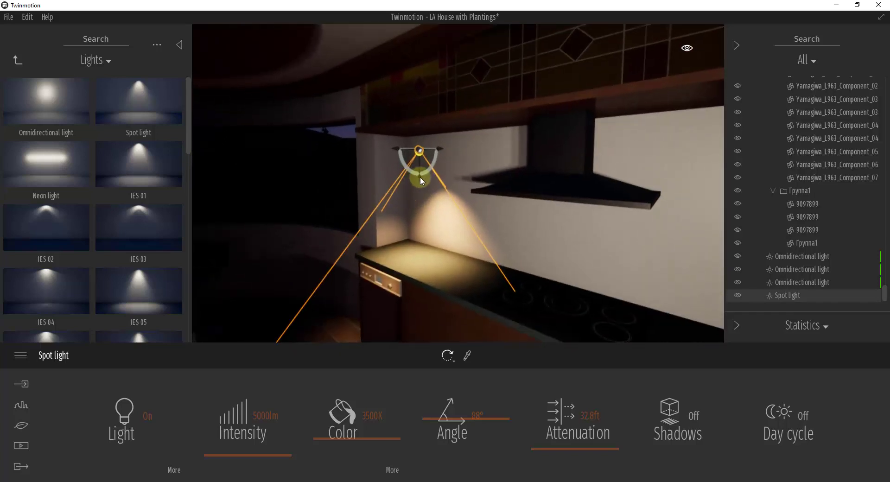
mouse_move(420, 158)
mouse_down()
mouse_move(421, 130)
mouse_move(421, 145)
mouse_up()
- Try rotating the spot light under the kitchen cabinets
shift+middle_drag(445, 235, 431, 216)
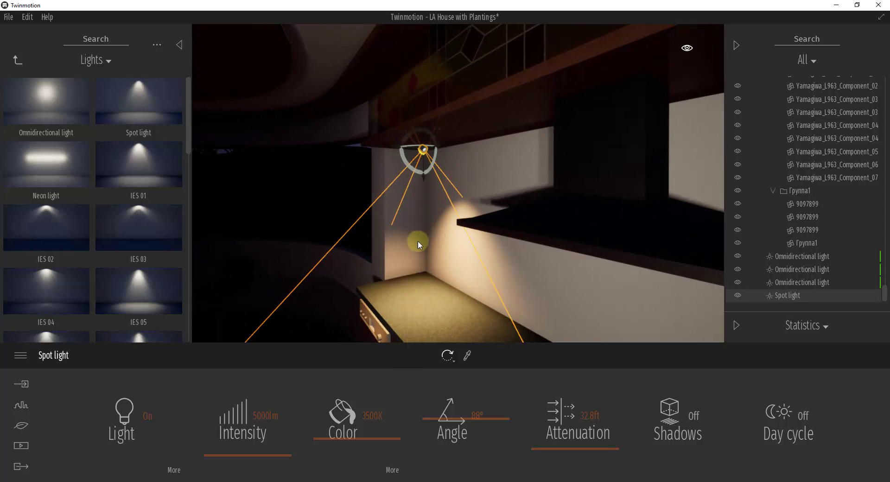
right_drag(418, 240, 416, 215)
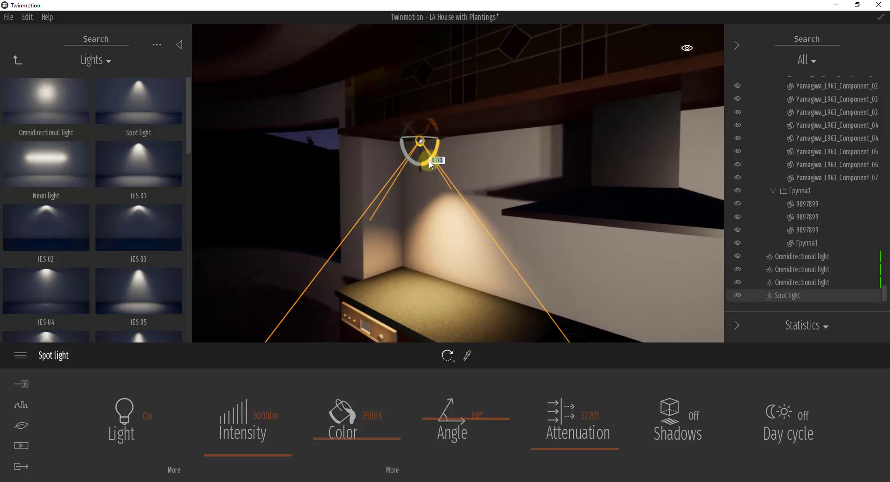
drag(434, 160, 448, 185)
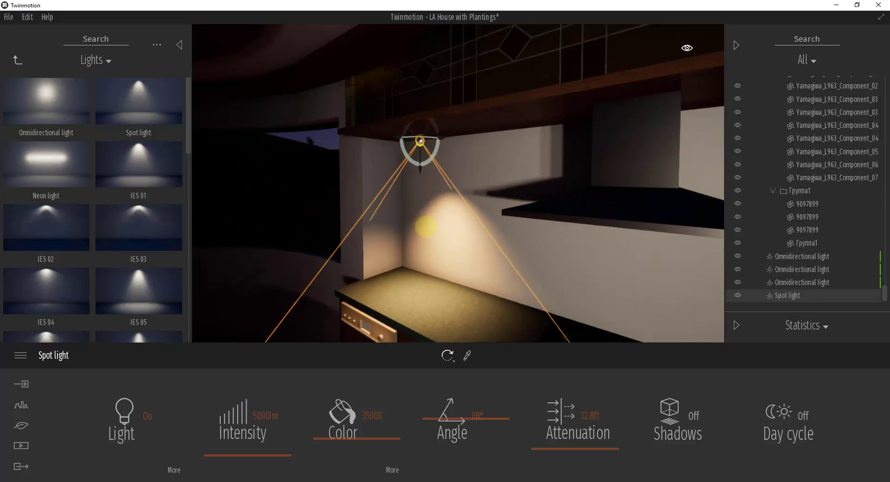
- Try a narrow 27° cone angle on the spot light and set the angle to 84°
shift+middle_drag(426, 228, 429, 227)
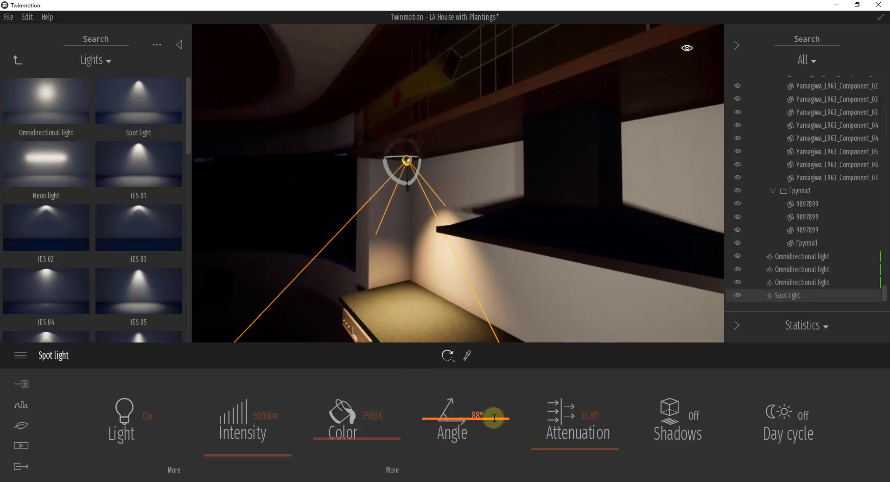
drag(427, 416, 447, 445)
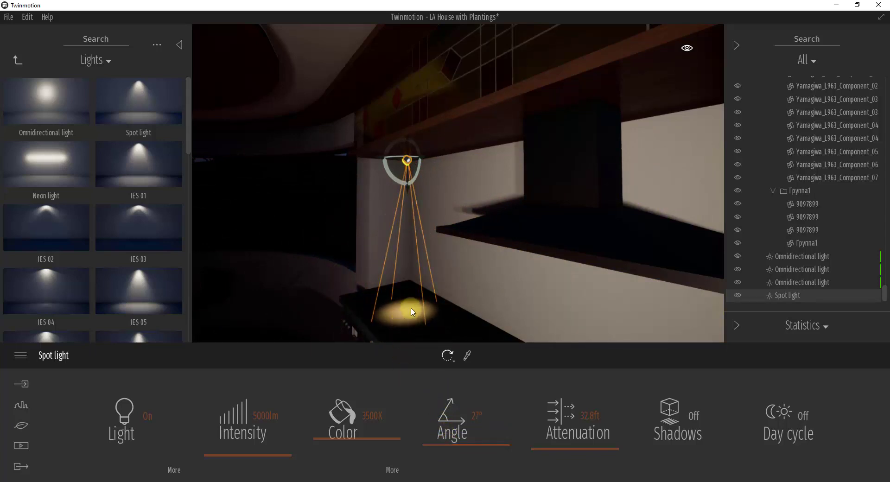
drag(502, 444, 502, 420)
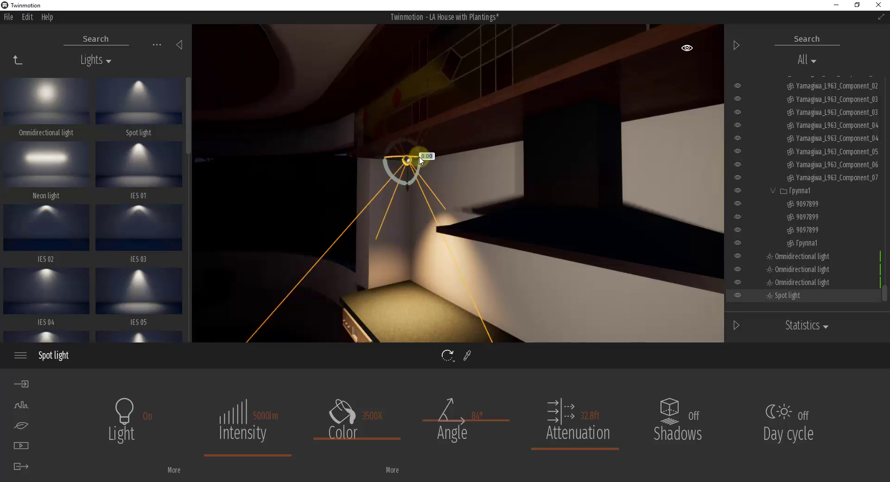
- Set the spot light's attenuation to 118.7 ft
key(s)
right_drag(473, 269, 469, 268)
scroll(469, 267, down, 5)
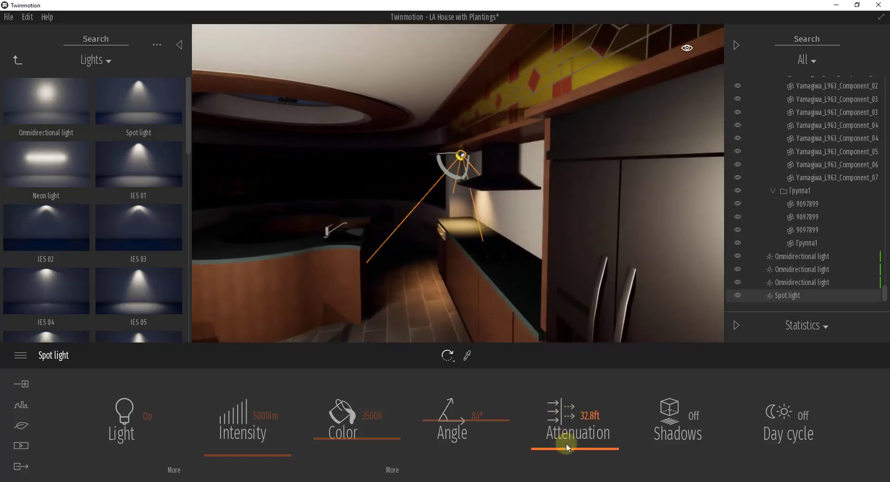
mouse_move(566, 443)
mouse_down()
mouse_move(571, 413)
mouse_move(571, 437)
mouse_up()
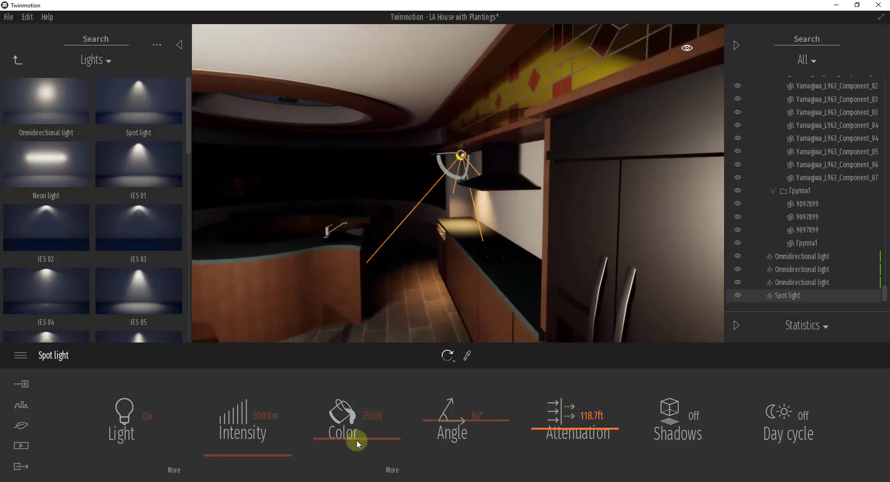
- Set the spot light's intensity to 25467 lm and its attenuation to 14.3 ft
drag(244, 449, 245, 453)
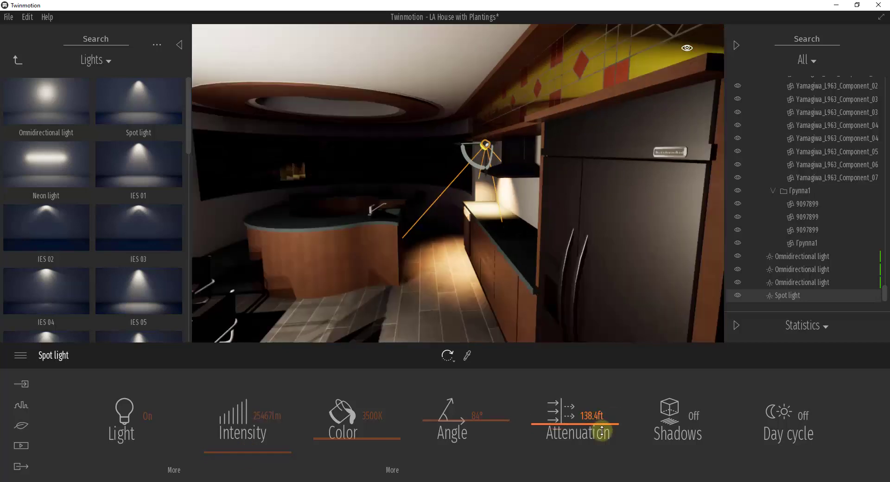
drag(602, 438, 593, 454)
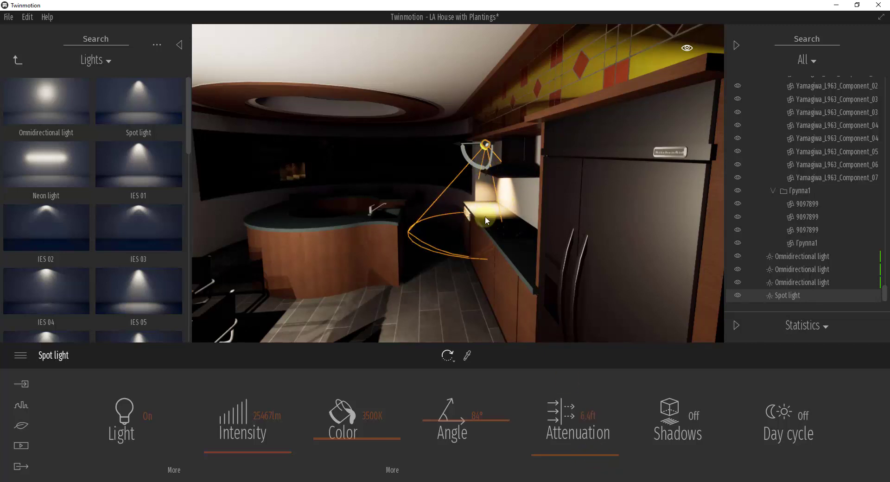
drag(591, 455, 597, 451)
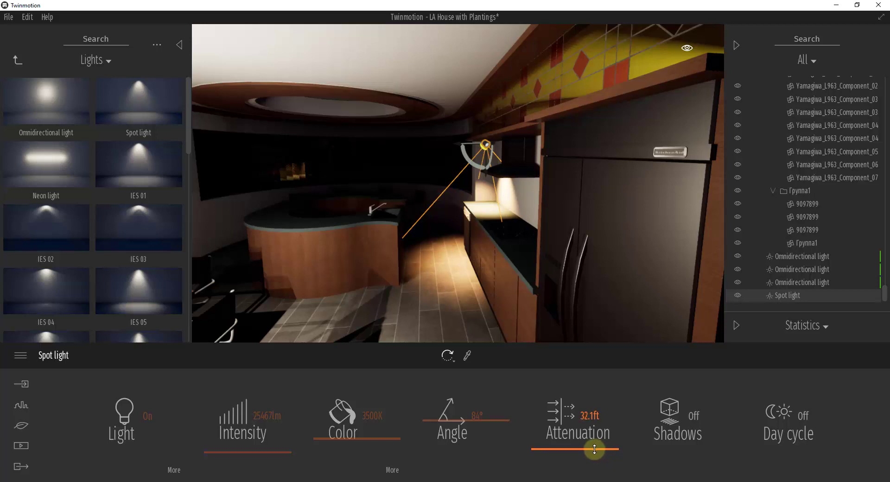
drag(594, 449, 594, 453)
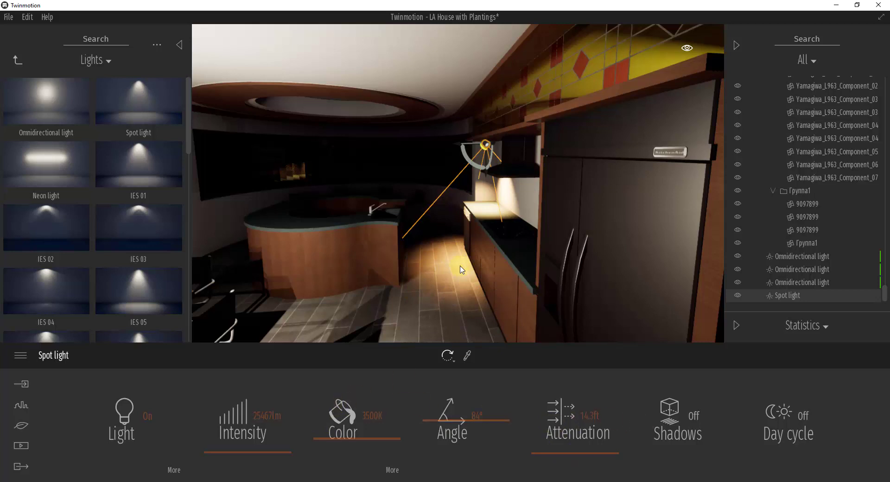
right_drag(467, 257, 456, 266)
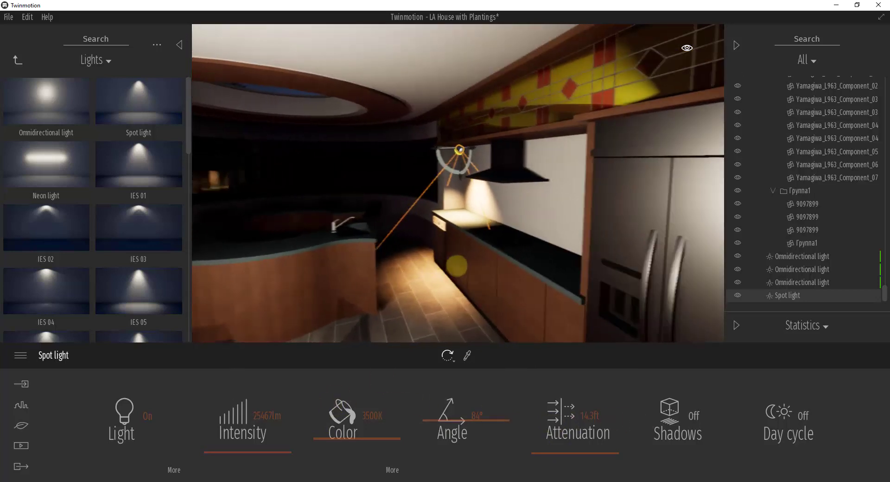
drag(456, 265, 459, 266)
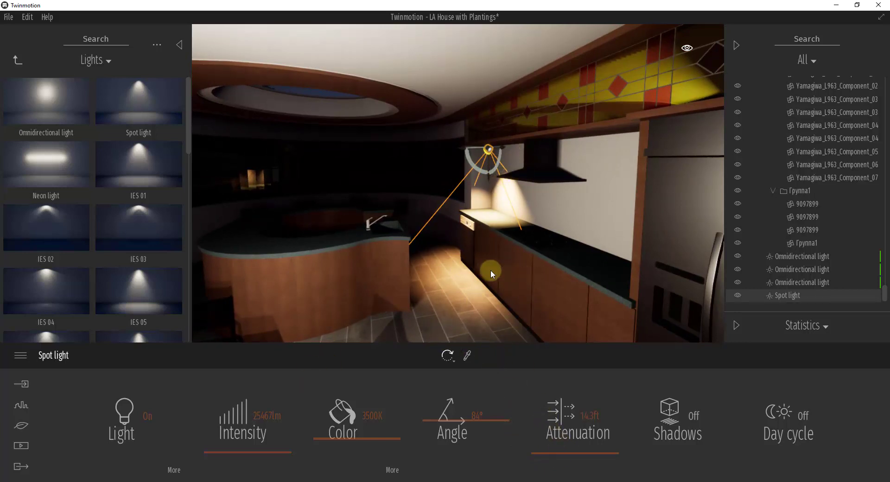
- Compare the spot light's effect with and without shadows, leaving its shadows on
click(674, 419)
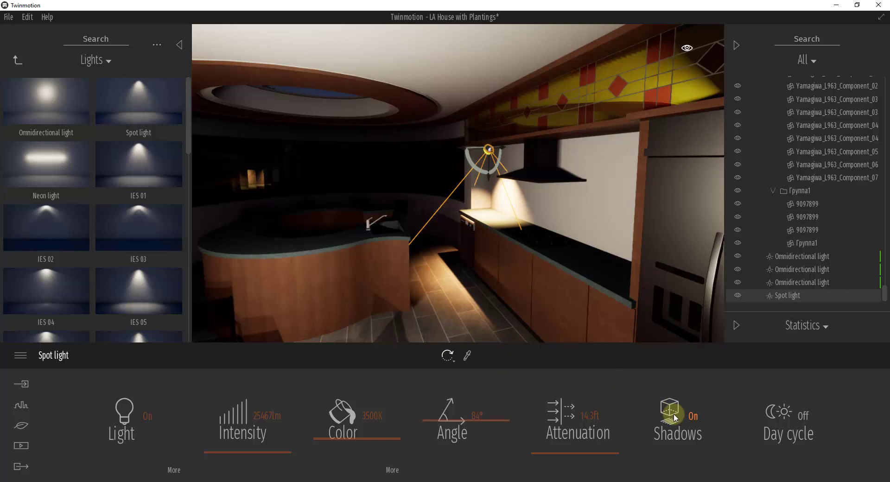
click(675, 419)
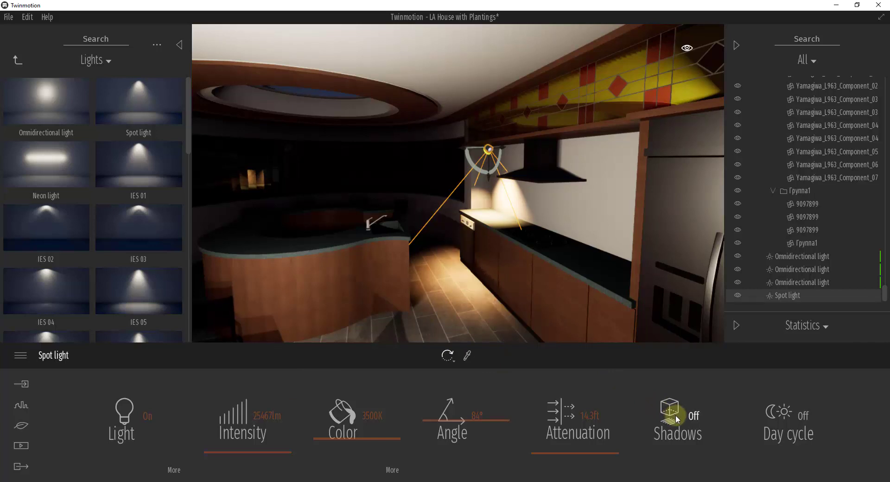
click(680, 416)
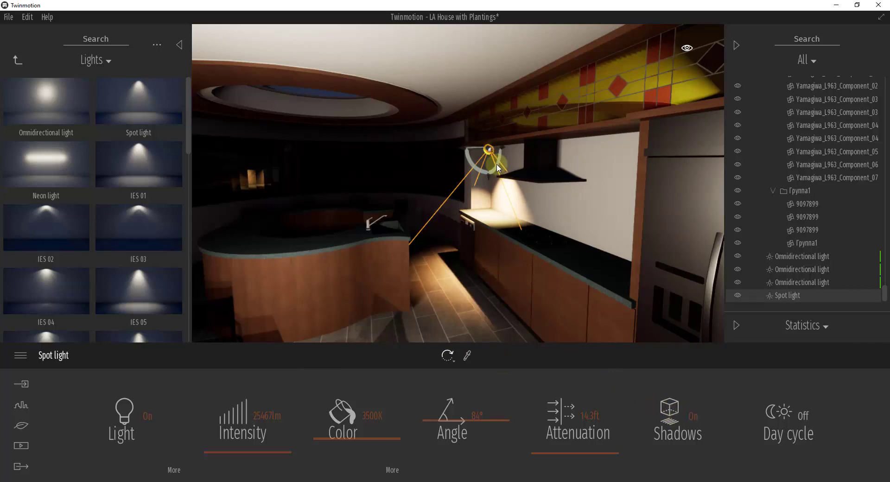
right_drag(504, 230, 508, 232)
key(w)
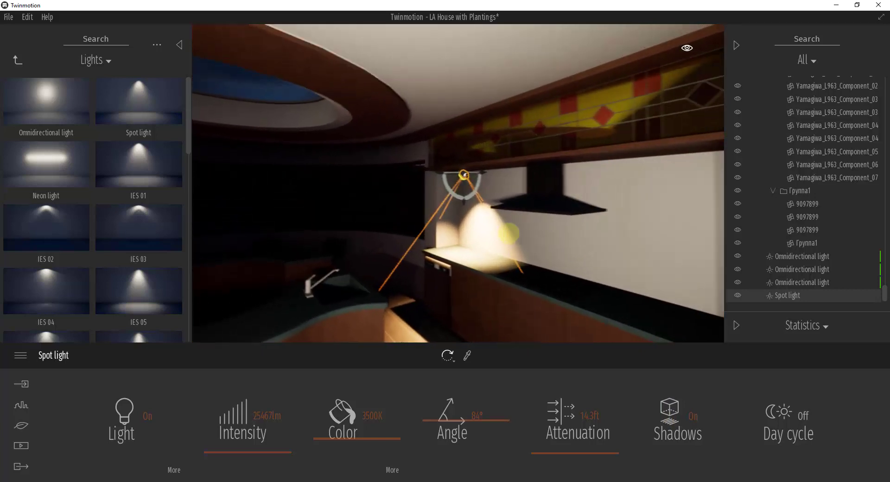
- Look through the IES light profiles in the Lights library
scroll(114, 250, down, 8)
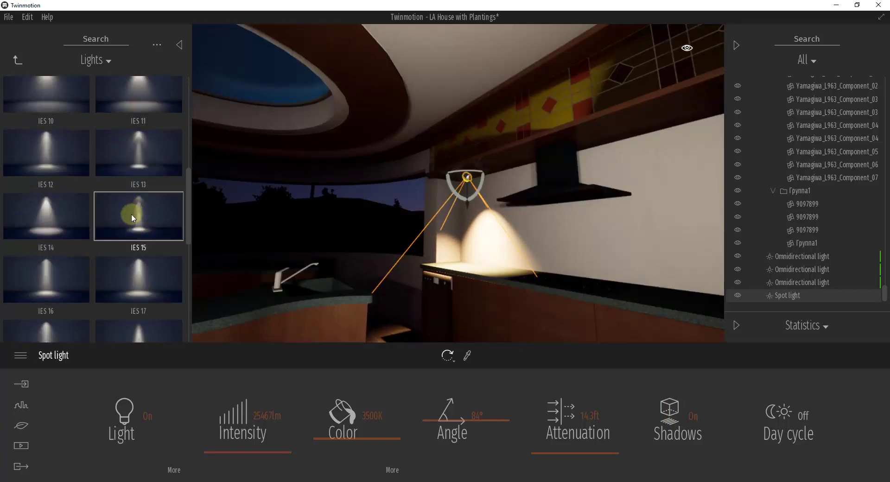
scroll(137, 218, down, 8)
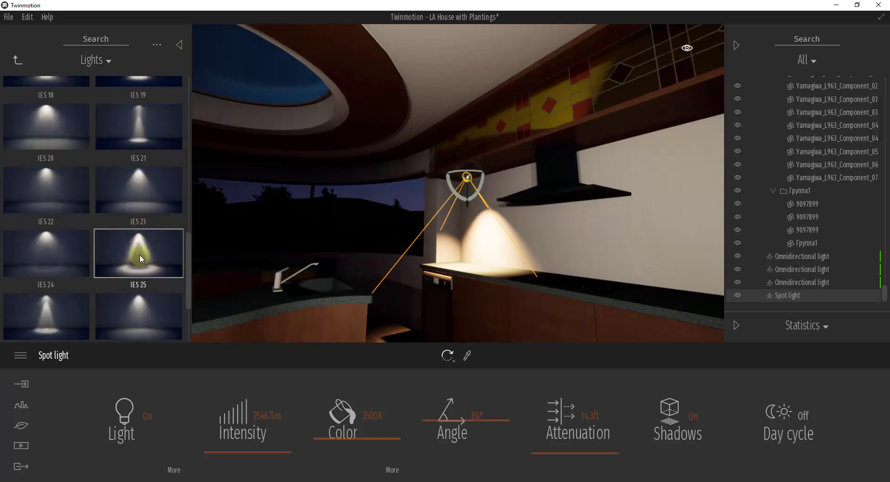
scroll(132, 257, down, 1)
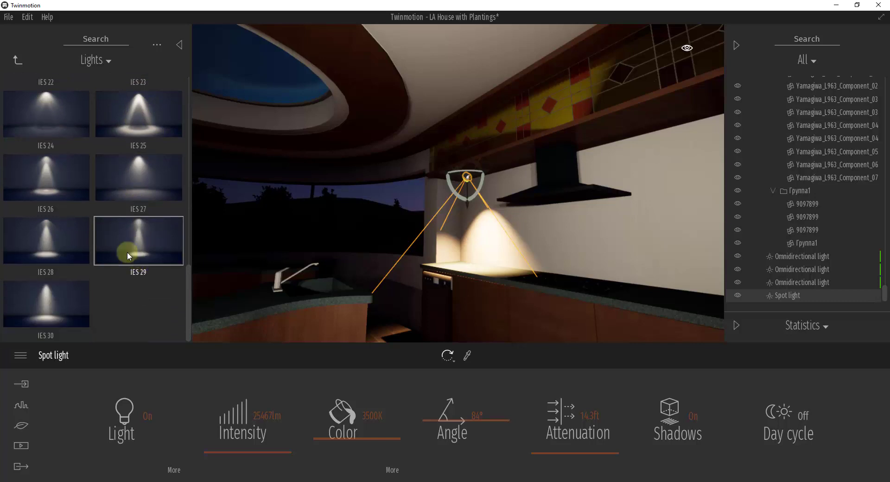
scroll(127, 251, up, 2)
scroll(121, 232, up, 8)
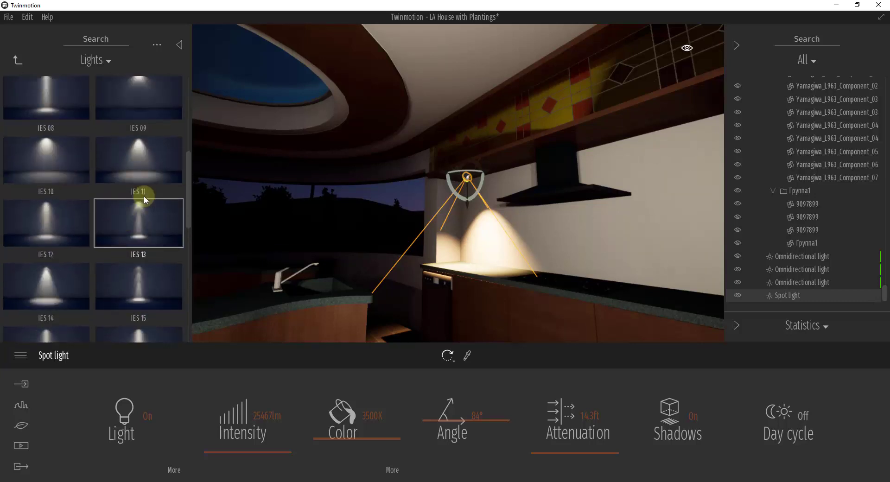
scroll(49, 152, up, 8)
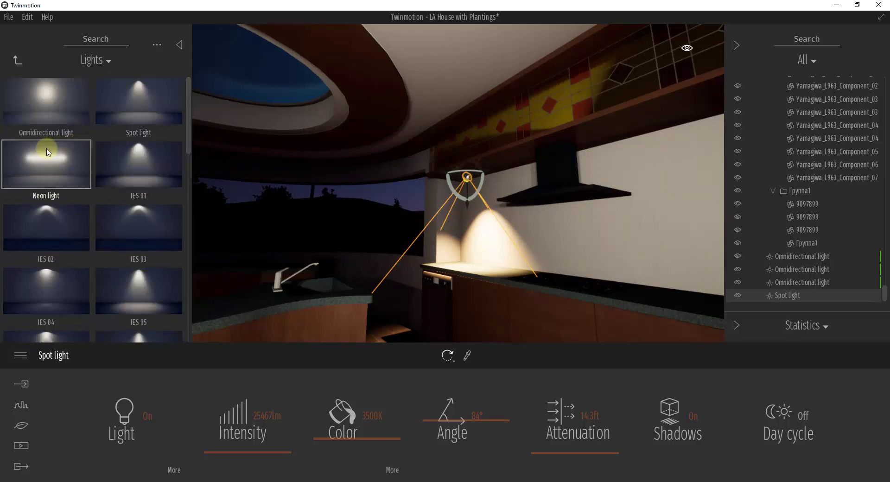
- Add a neon light beneath the wall cabinets beside the range hood and set its length to 8.4 ft
drag(49, 166, 619, 163)
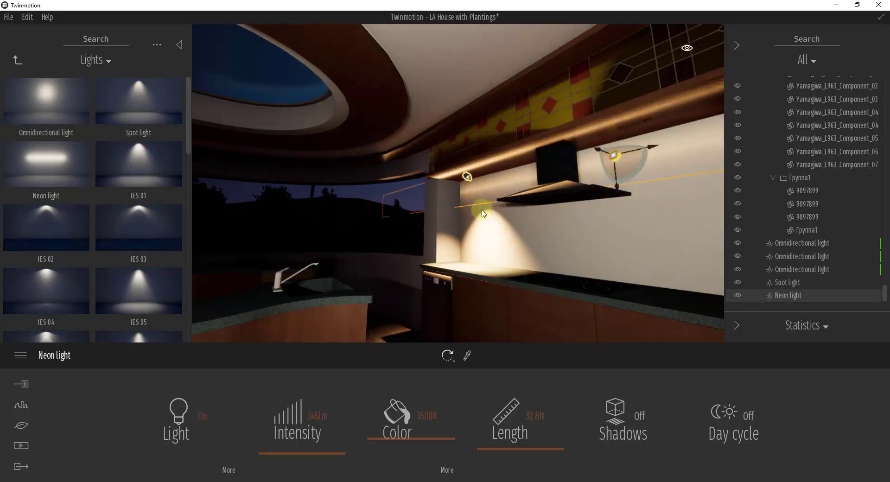
mouse_move(490, 214)
right_down()
mouse_move(527, 213)
mouse_move(487, 212)
right_up()
drag(487, 274, 488, 278)
mouse_move(502, 446)
mouse_down()
mouse_move(509, 425)
mouse_move(503, 459)
mouse_move(507, 453)
mouse_up()
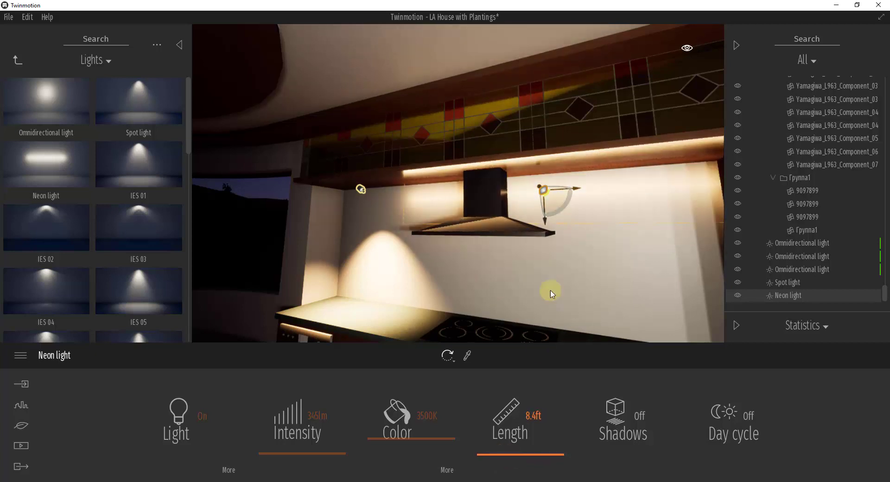
- Move the neon light along the wall cabinets so it is centred on the range hood
click(559, 196)
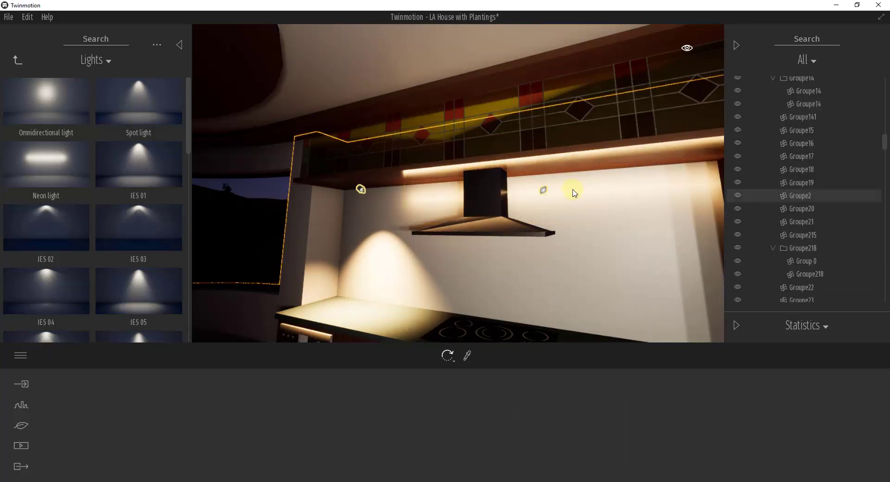
click(543, 192)
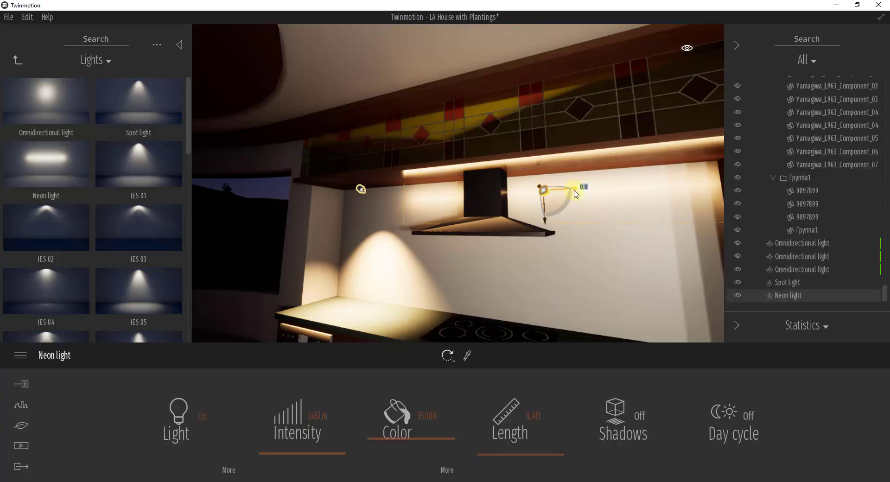
drag(576, 194, 478, 226)
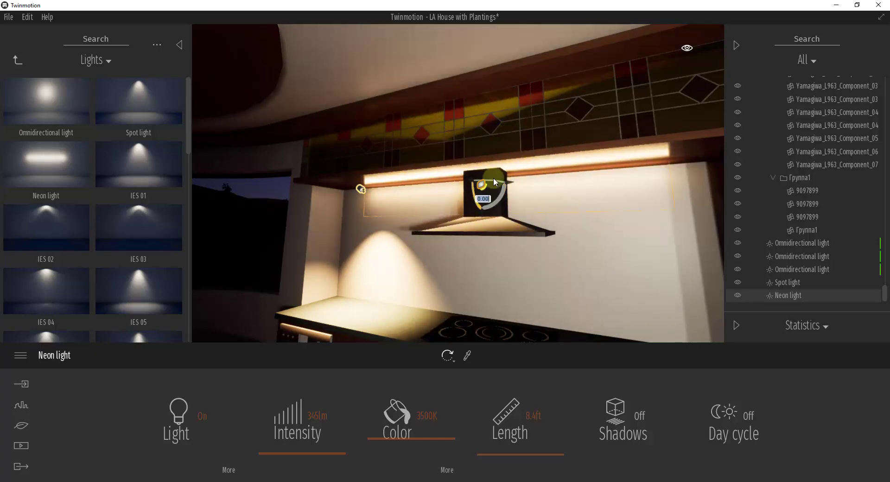
- Try shadows on the neon light and remove the light from the kitchen
click(607, 416)
click(606, 415)
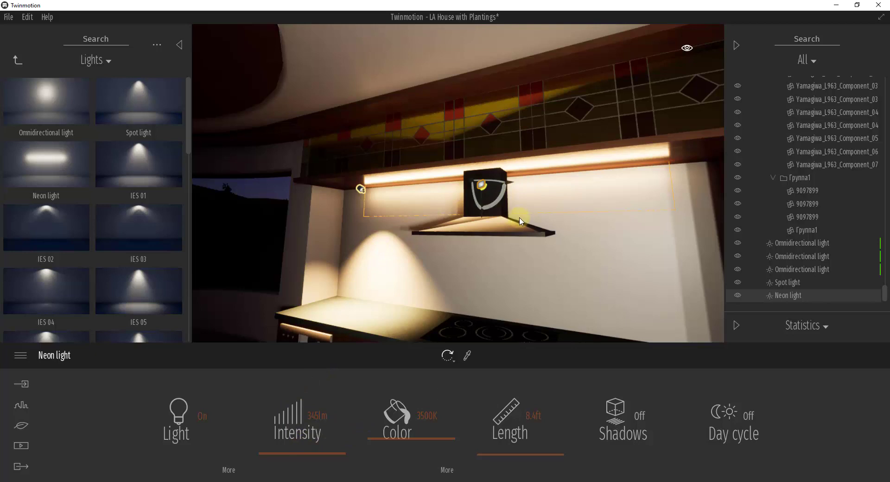
drag(482, 216, 528, 294)
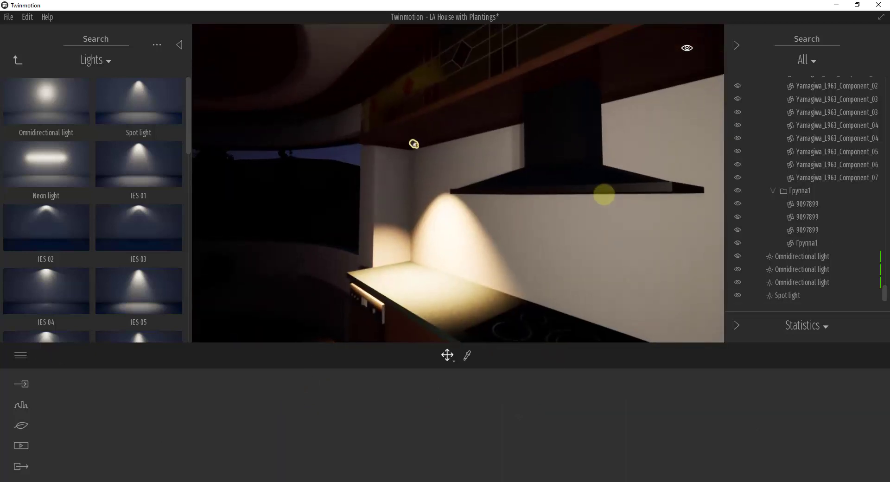
- Duplicate the spot light under the cabinets as one instance, 5.46 ft away on the other side of the range hood
click(414, 143)
mouse_move(440, 223)
shift+middle_down()
mouse_move(482, 223)
mouse_move(440, 215)
shift+middle_up()
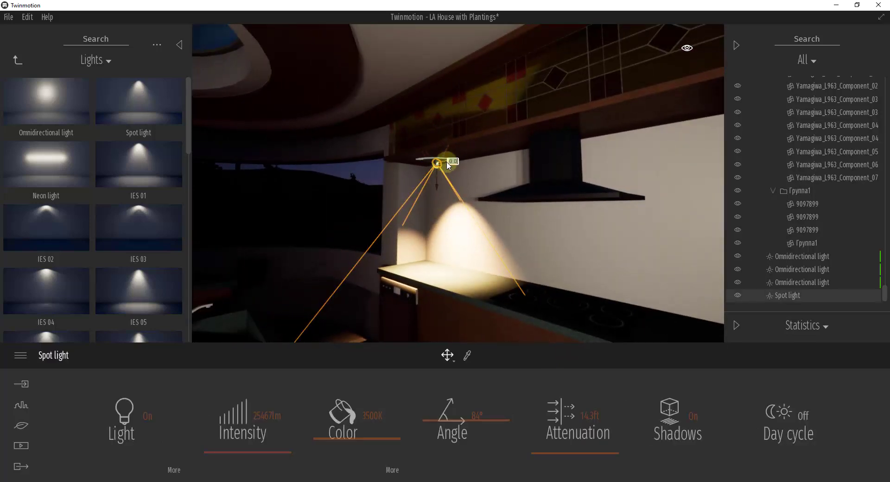
drag(448, 165, 820, 135)
shift+drag(807, 168, 802, 167)
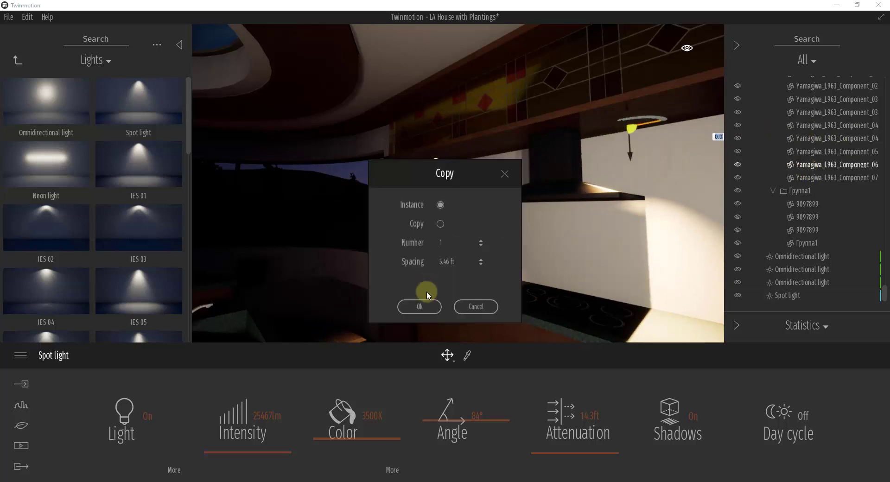
click(417, 309)
- Move the duplicated spot light farther along under the wall cabinets, toward the refrigerator end of the counter
shift+middle_drag(564, 209, 485, 198)
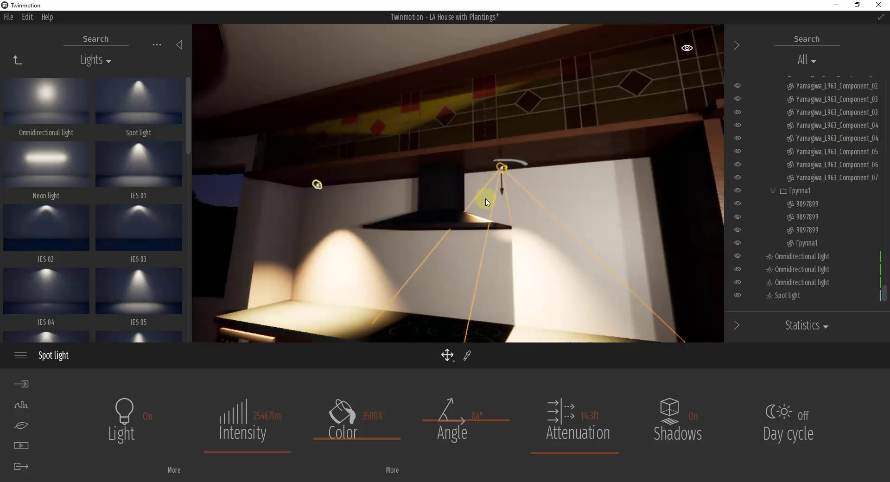
drag(516, 169, 625, 167)
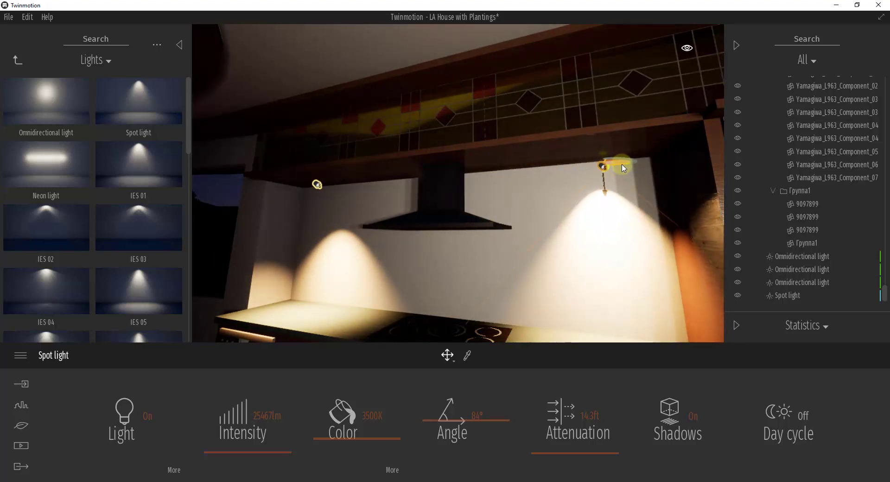
mouse_move(609, 184)
middle_down()
mouse_move(619, 178)
mouse_move(609, 184)
middle_up()
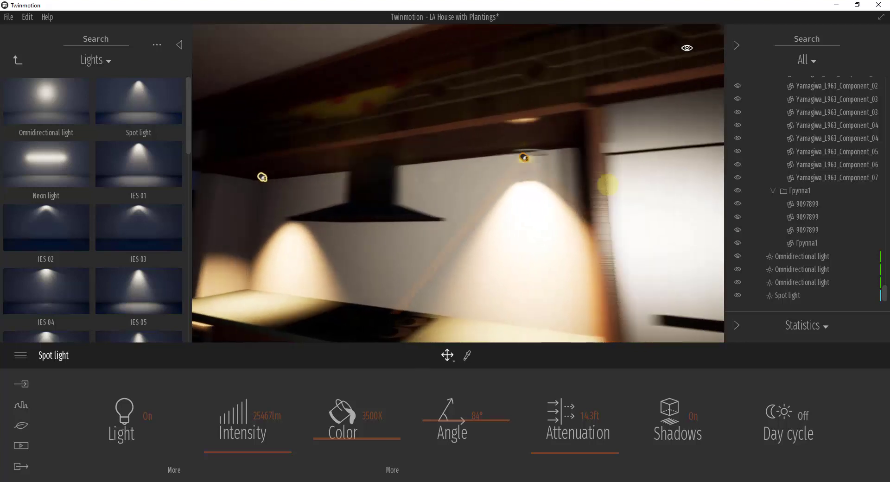
right_drag(609, 184, 607, 180)
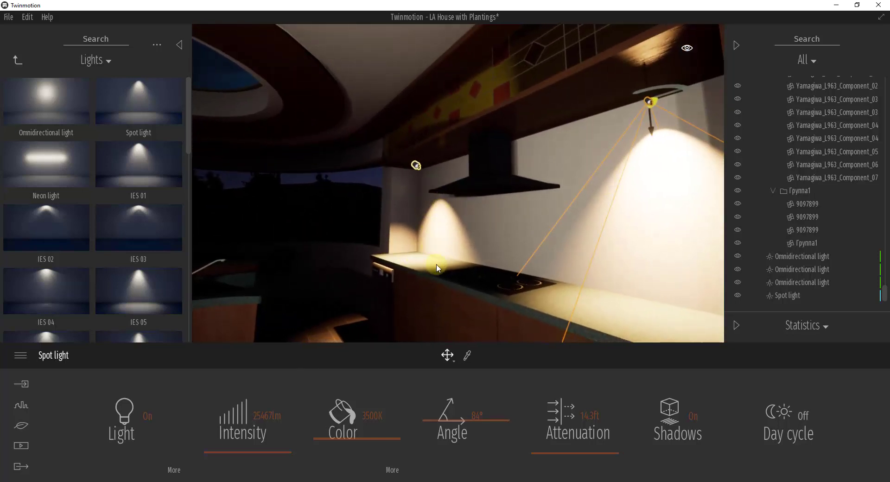
middle_drag(436, 265, 446, 242)
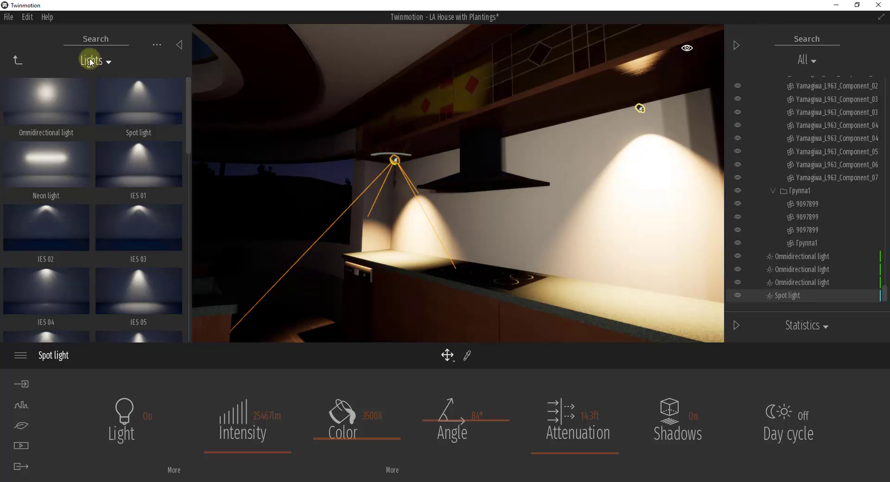
- Place a Base circle 10m primitive under the wall cabinets at the spot light beside the range hood
click(96, 87)
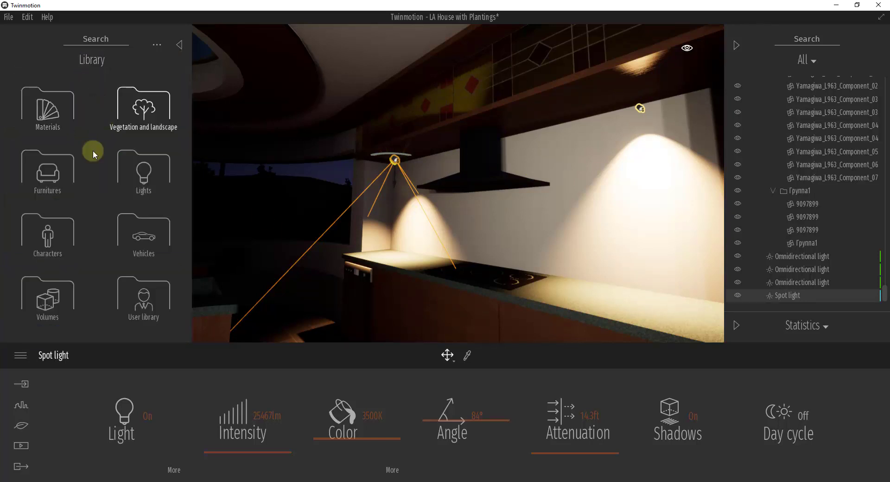
click(46, 173)
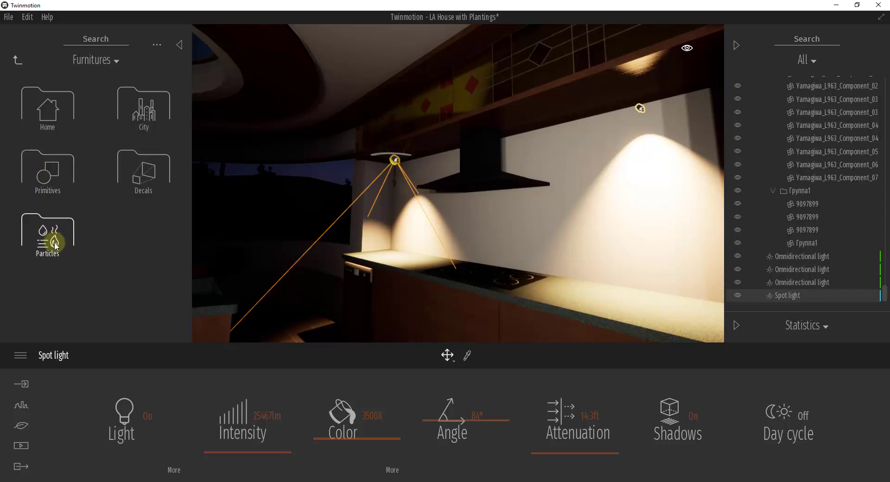
click(45, 171)
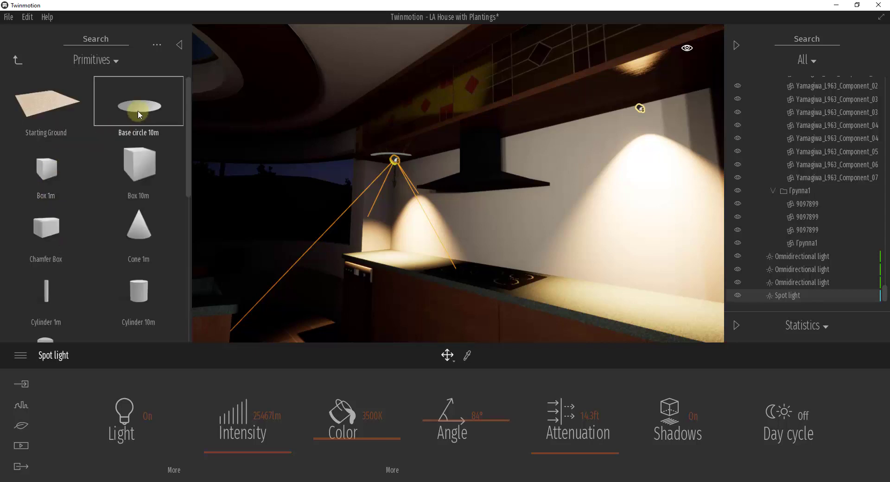
drag(137, 111, 399, 158)
- Scale the base circle down to a small disc the size of a recessed light fixture
click(447, 355)
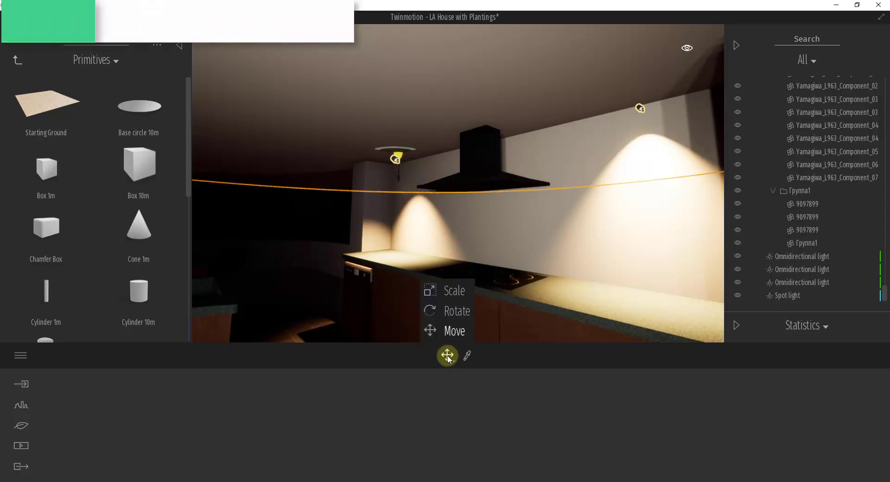
click(452, 290)
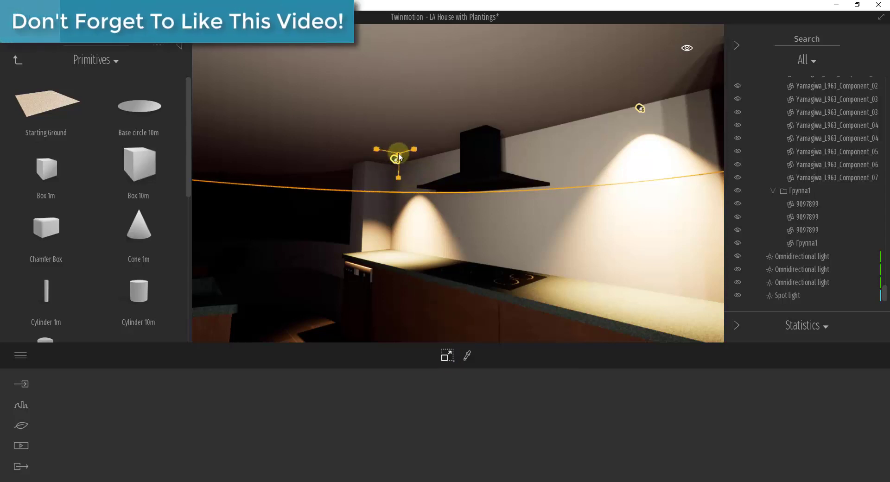
drag(398, 155, 392, 349)
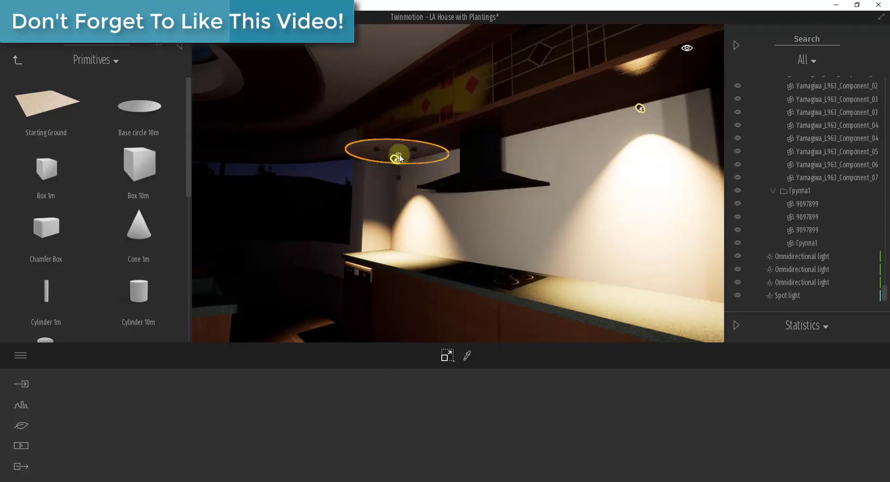
drag(398, 161, 384, 343)
click(396, 174)
- Sample the disc's material and set its glow to 100%
scroll(397, 174, up, 3)
key(w)
right_drag(397, 175, 395, 176)
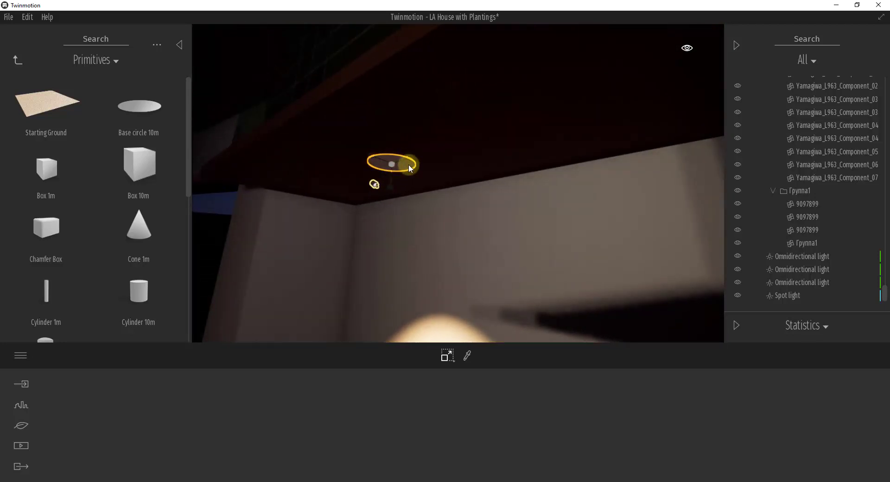
click(467, 357)
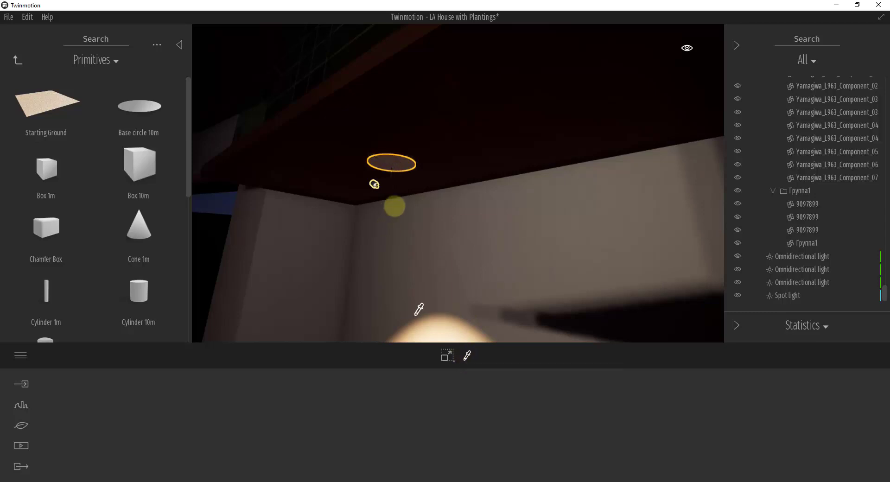
click(400, 163)
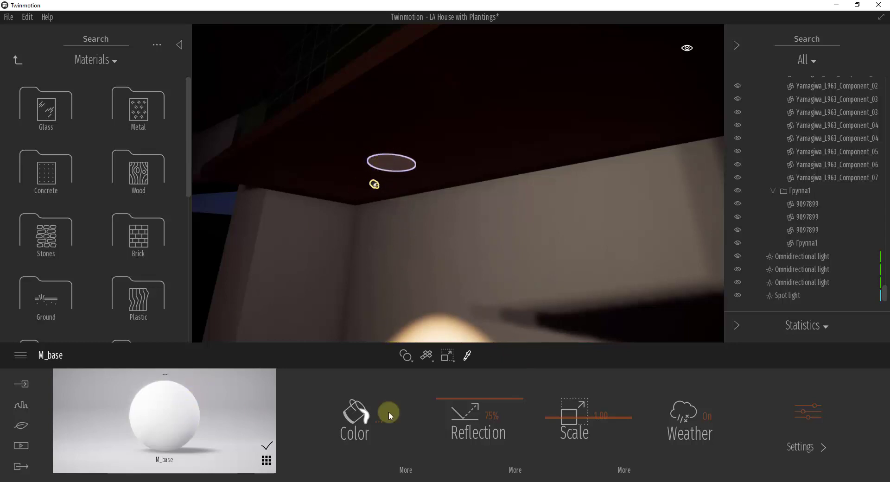
click(804, 413)
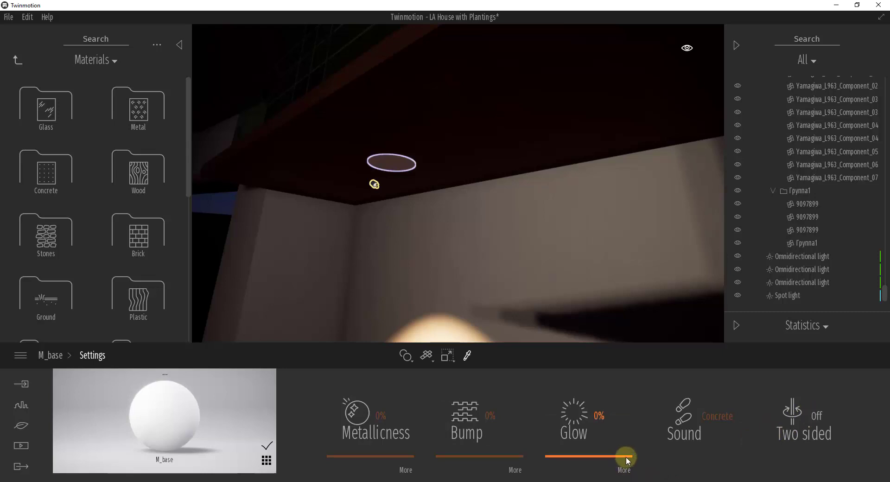
drag(626, 457, 621, 372)
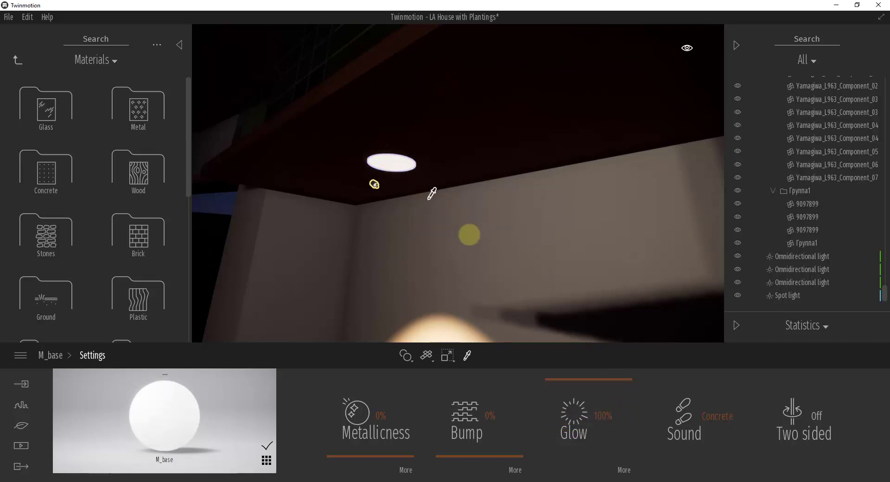
- Examine the glowing disc and its effect on the cabinet underside and wall from several angles
mouse_move(469, 235)
right_down()
mouse_move(449, 235)
mouse_move(467, 236)
right_up()
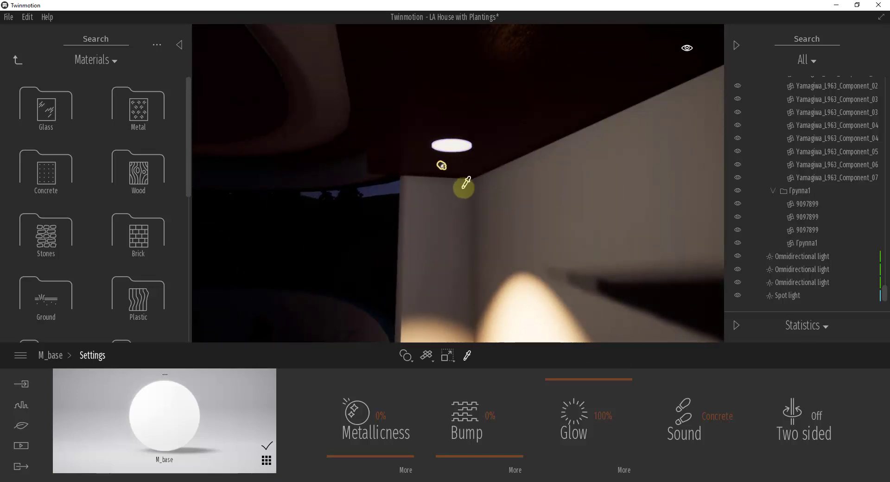
right_drag(463, 187, 463, 167)
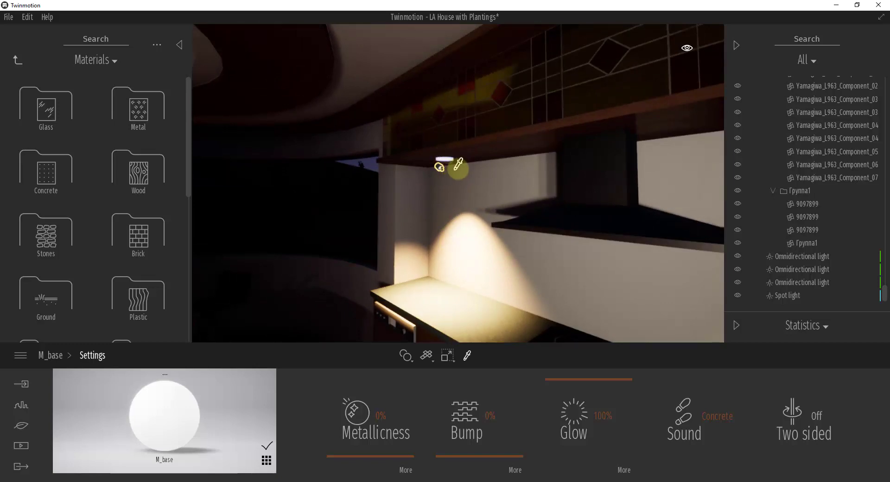
key(Right)
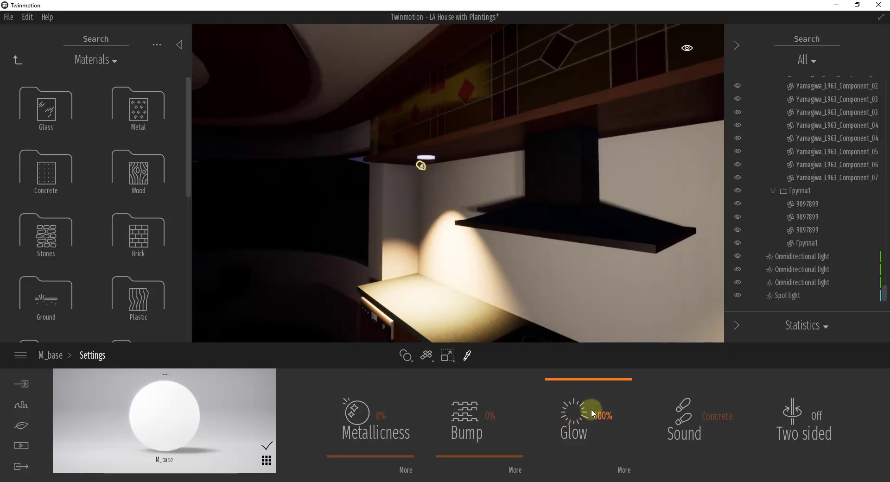
scroll(480, 231, up, 2)
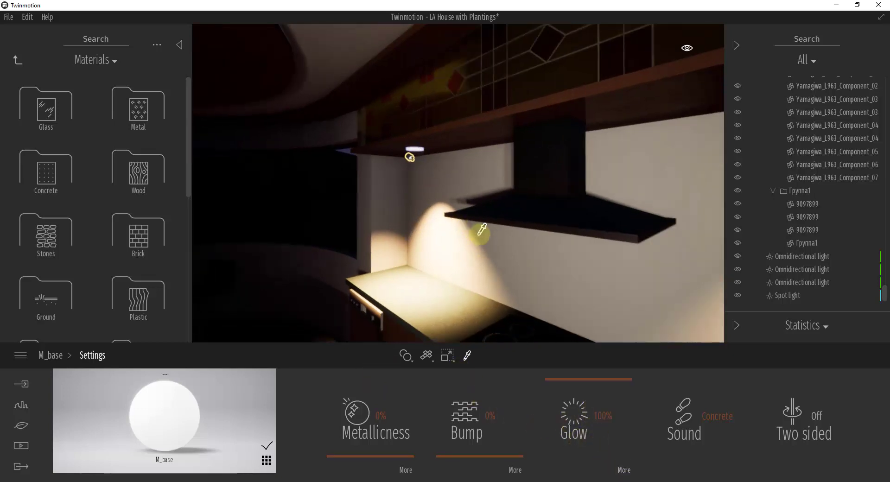
right_drag(481, 232, 480, 230)
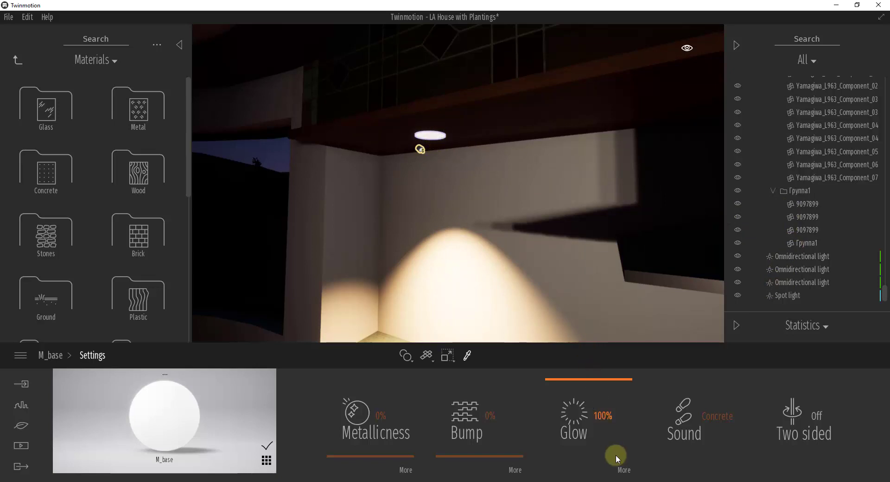
right_drag(508, 262, 508, 257)
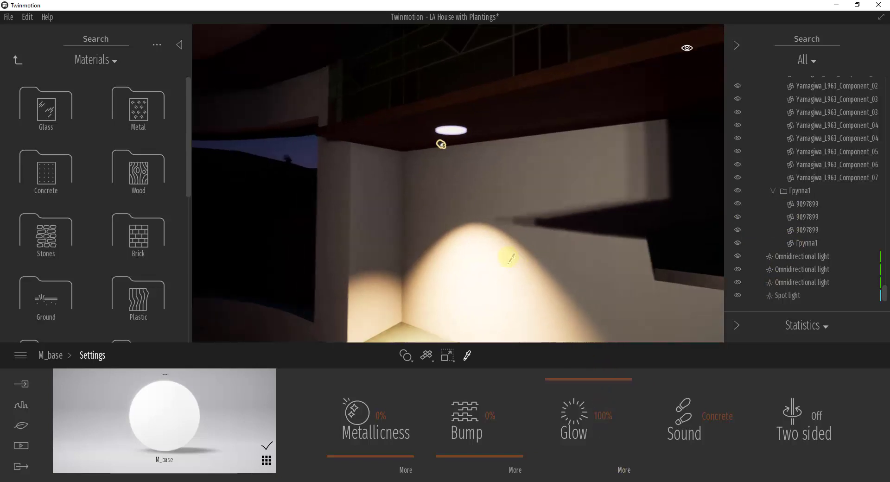
- Hide the spot light, inspect the disc's glow without it, and show the spot light again
click(790, 295)
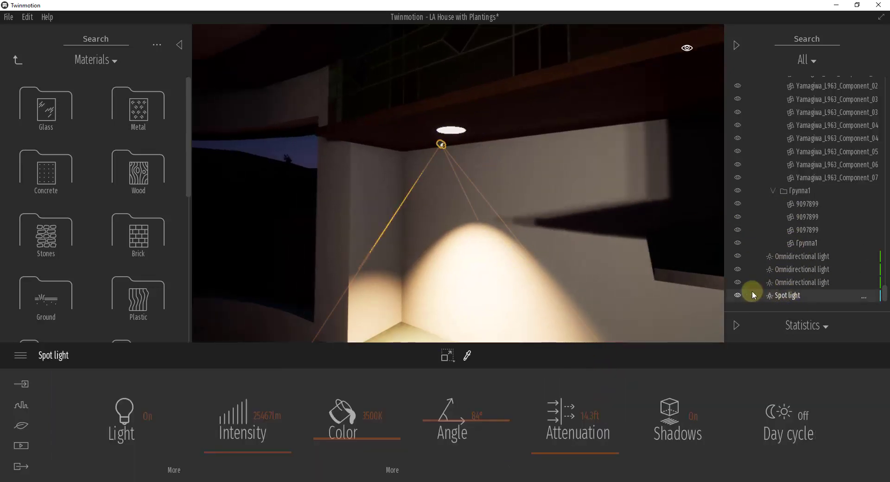
click(737, 295)
right_drag(425, 286, 422, 269)
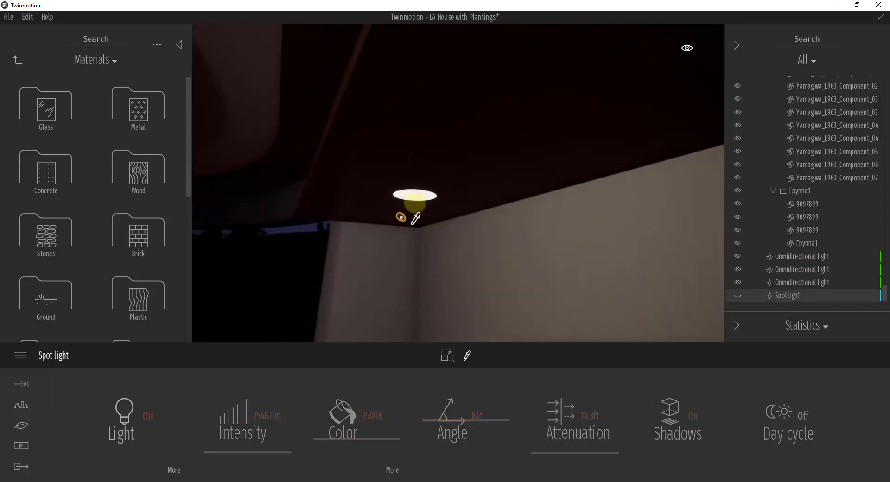
right_drag(410, 309, 412, 309)
scroll(411, 311, down, 3)
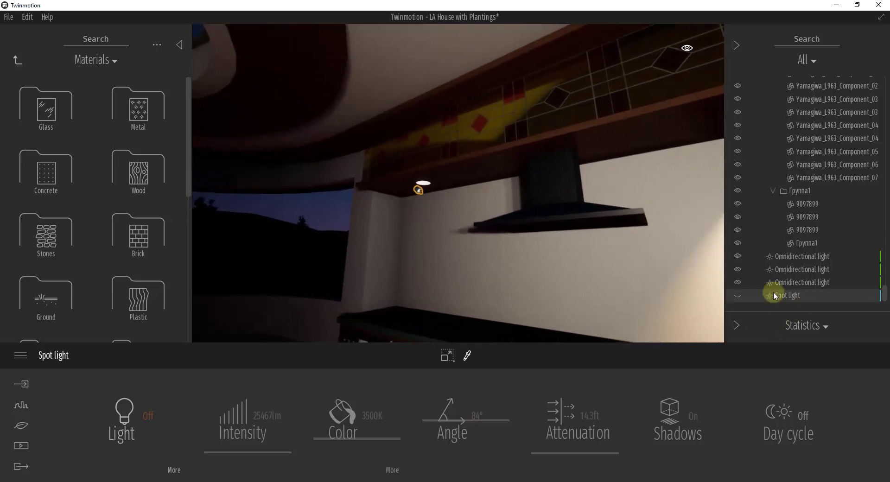
click(422, 188)
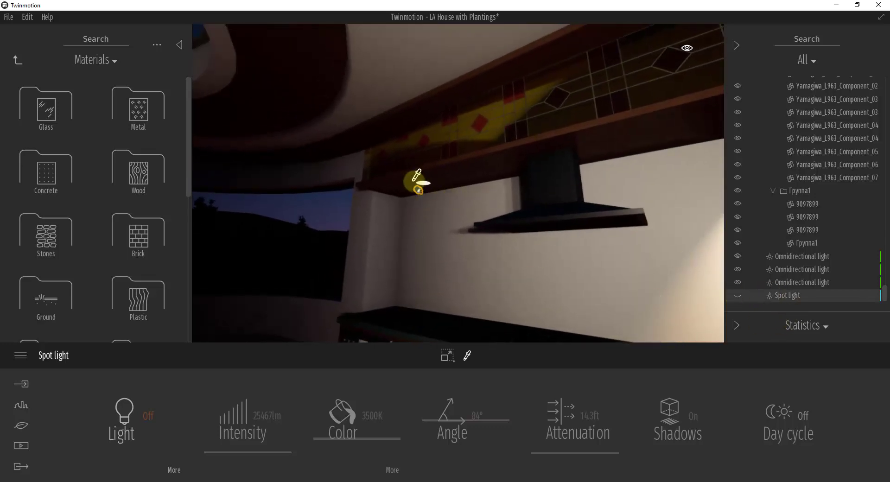
click(738, 296)
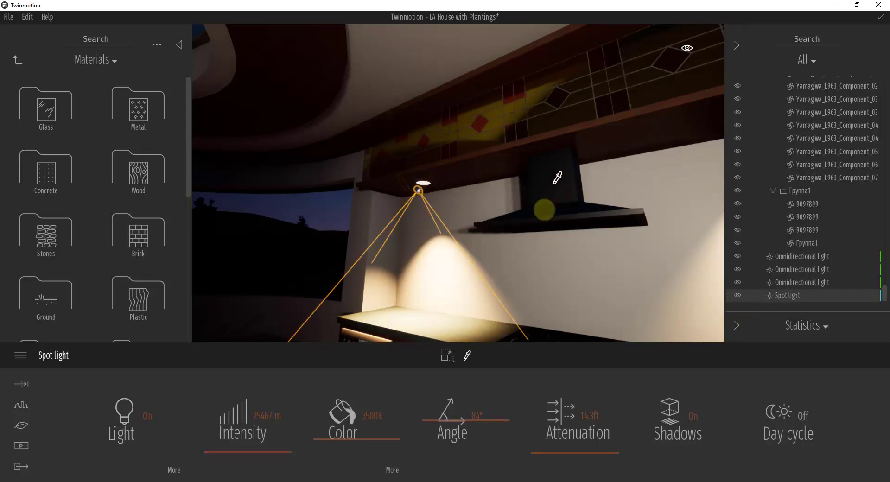
- Try the Neon 01 material on the kitchen island's countertop and undo it
right_drag(419, 215, 418, 215)
key(w)
key(s)
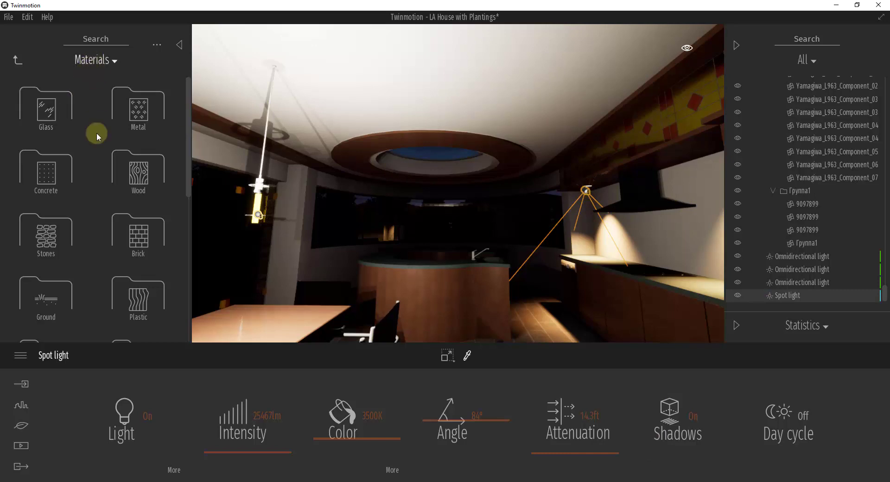
scroll(93, 157, down, 10)
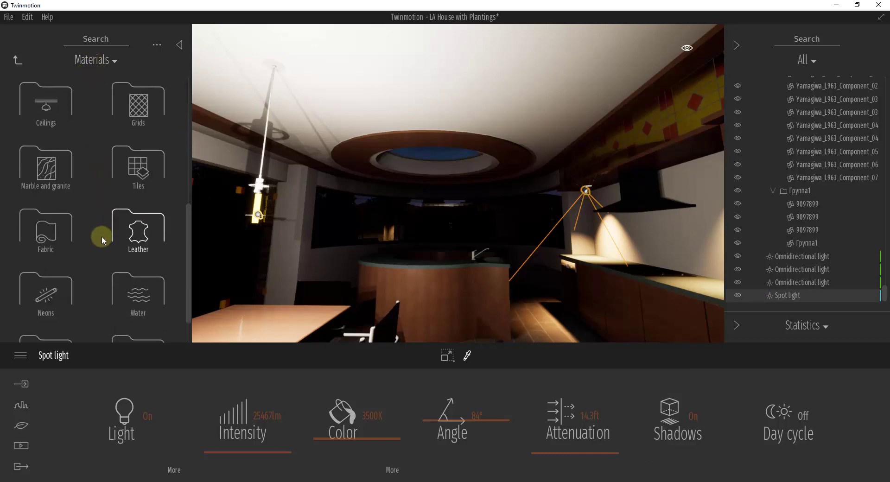
scroll(98, 240, down, 2)
click(39, 234)
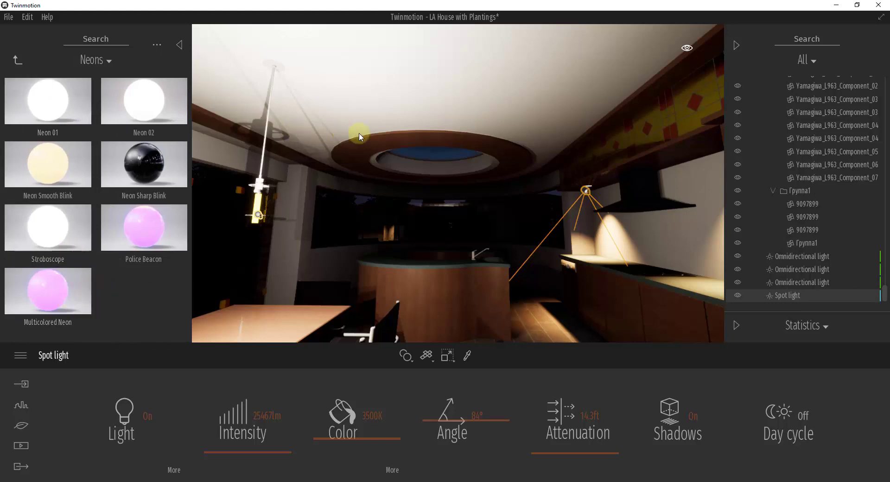
drag(359, 133, 497, 278)
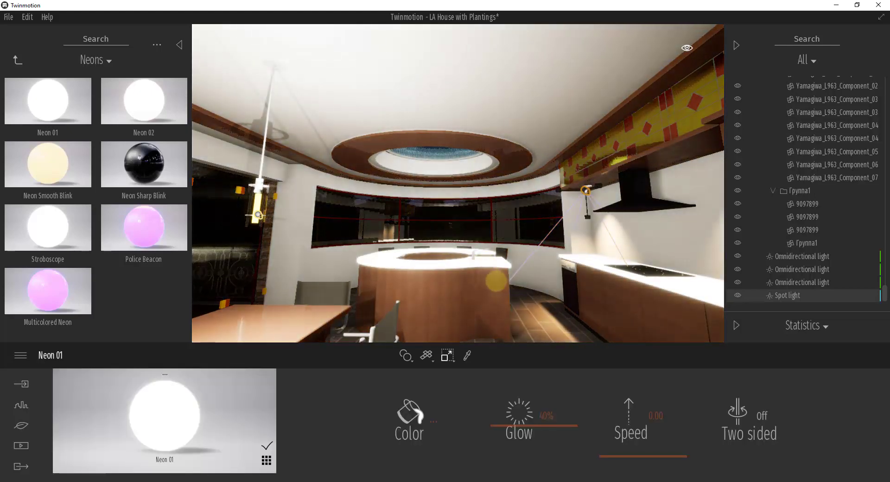
middle_drag(496, 281, 474, 270)
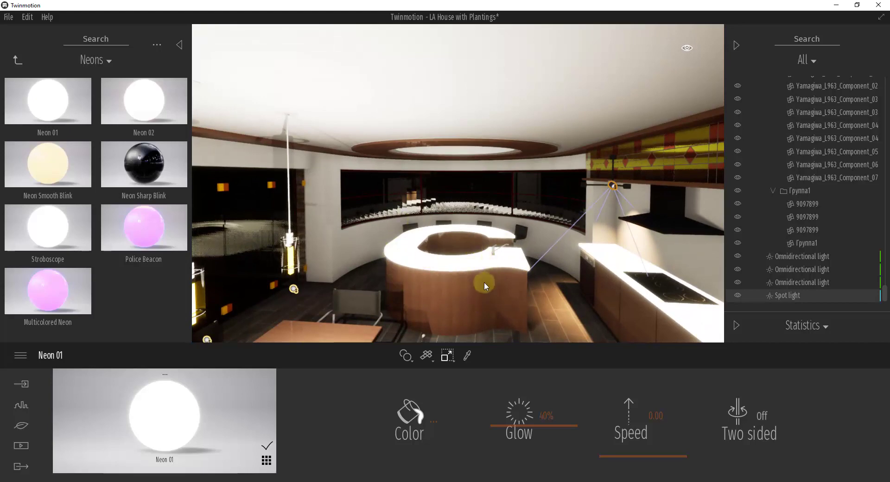
right_drag(484, 282, 483, 286)
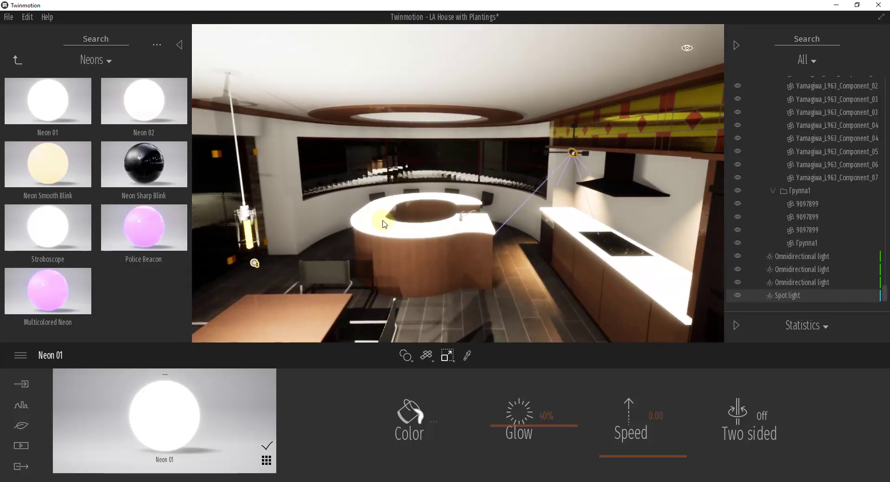
key(ctrl+z)
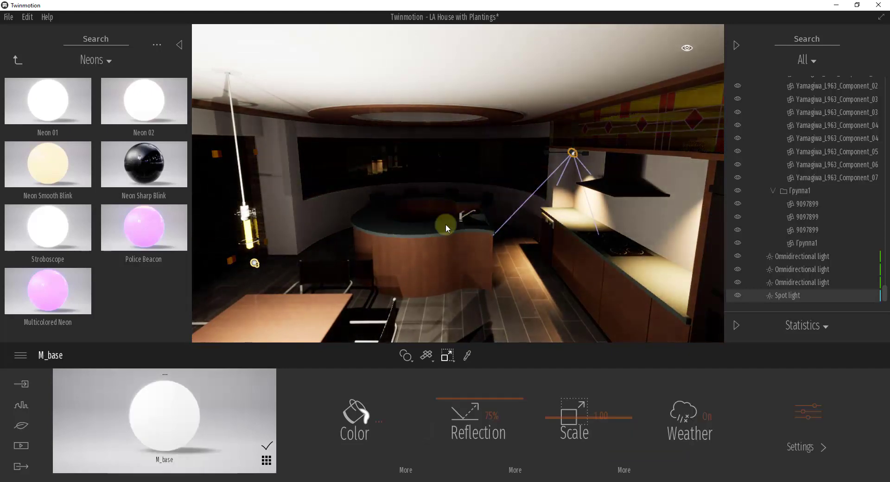
- Sample the gold material of the pendant lamps over the dining table and set its glow to 100%
right_drag(467, 231, 478, 245)
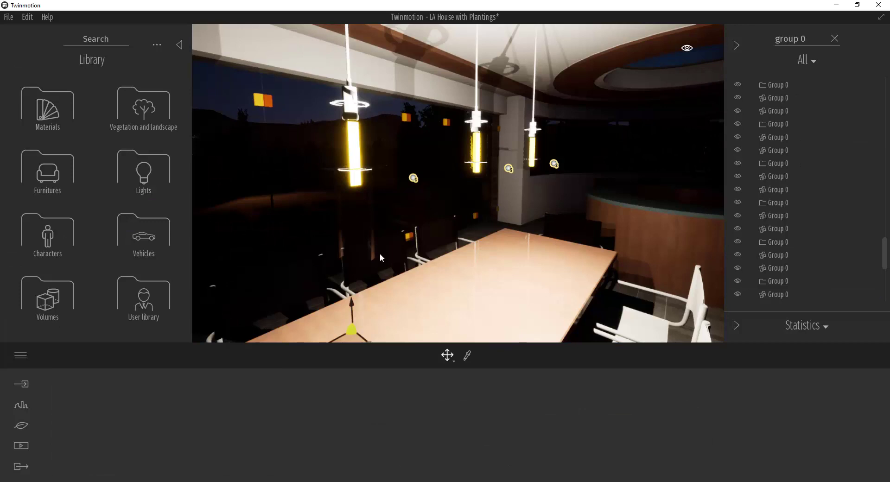
click(467, 357)
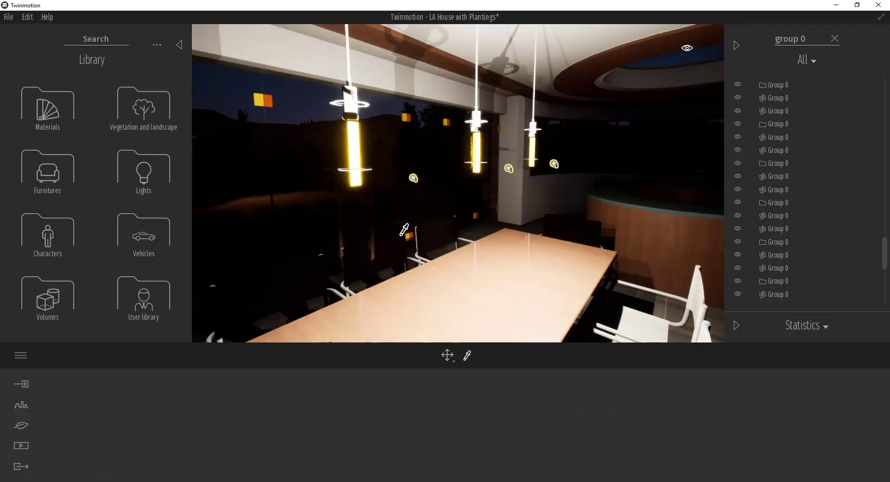
click(358, 136)
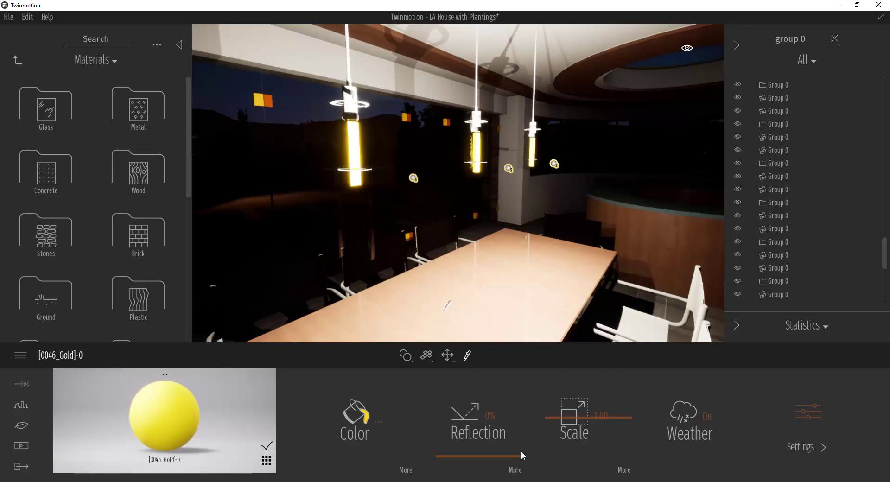
click(807, 411)
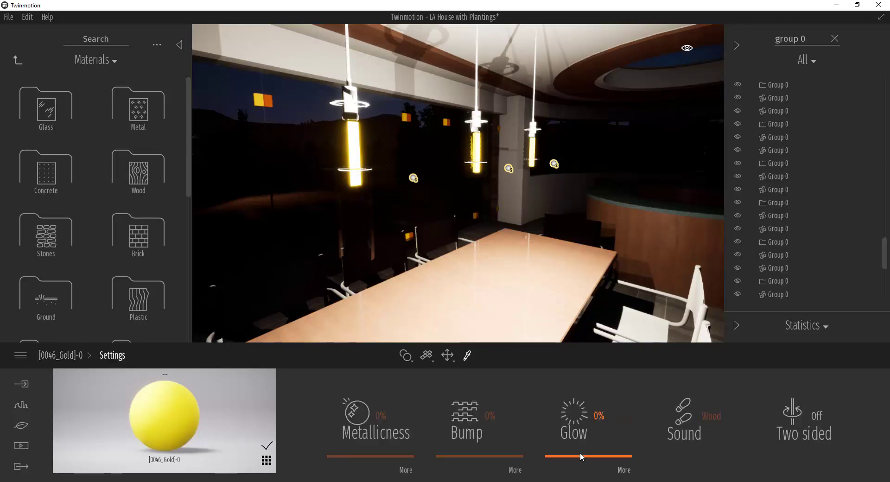
drag(582, 456, 584, 369)
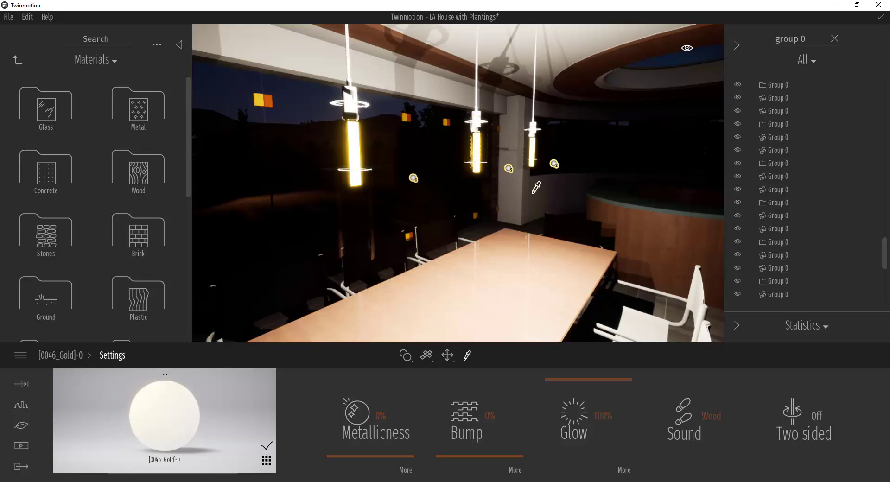
- Sample the pendants' glass materials, set the time of day to about 17:14, and move out onto the wooden deck
click(479, 135)
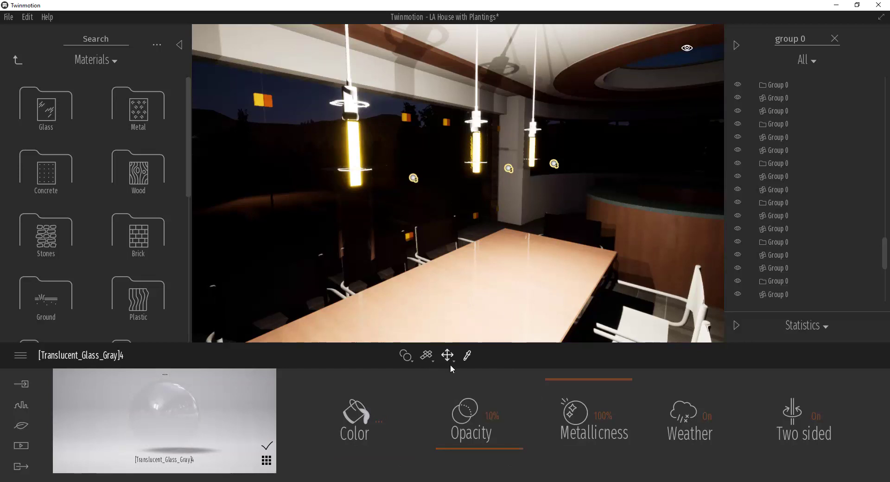
click(411, 274)
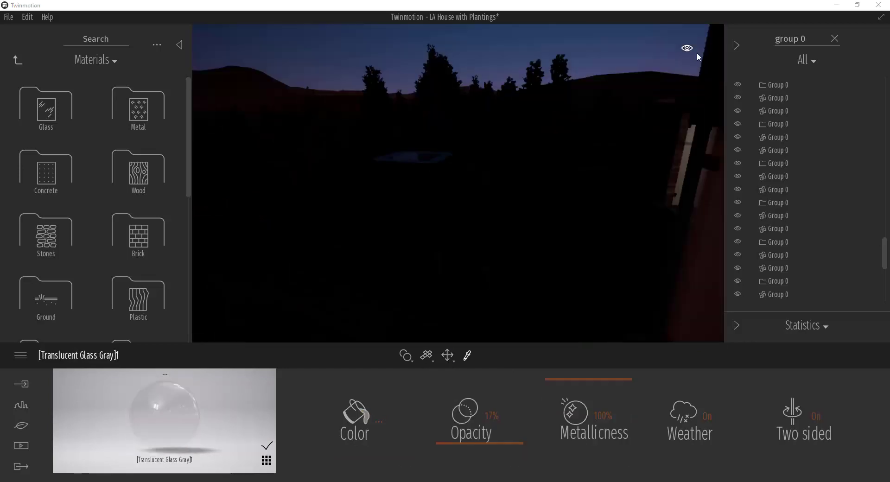
mouse_move(688, 49)
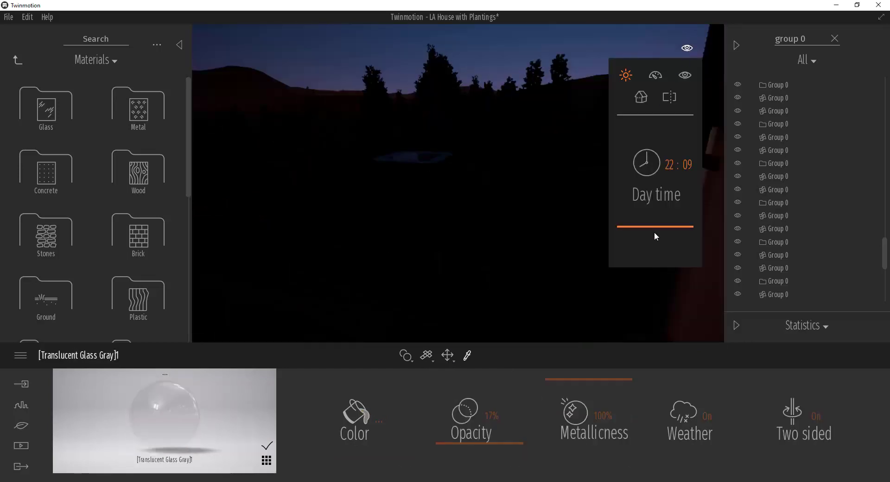
drag(655, 227, 660, 201)
key(w)
right_drag(475, 227, 476, 226)
key(Up)
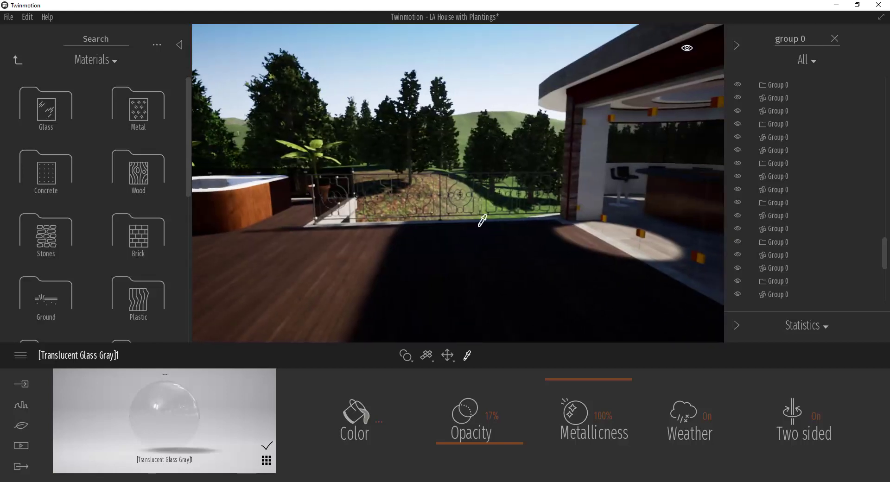
- Place an Enticing streetlight from the city furniture library on the wooden deck near the railing
click(17, 60)
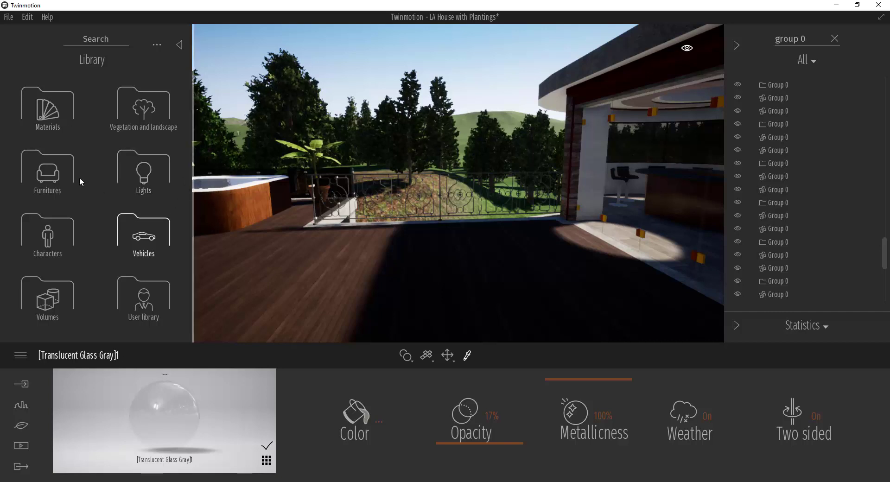
click(58, 181)
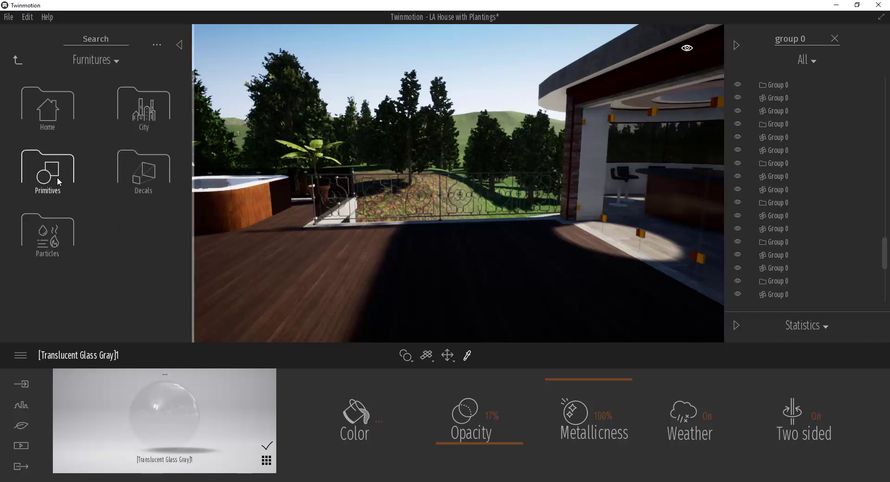
click(154, 121)
scroll(79, 213, down, 1)
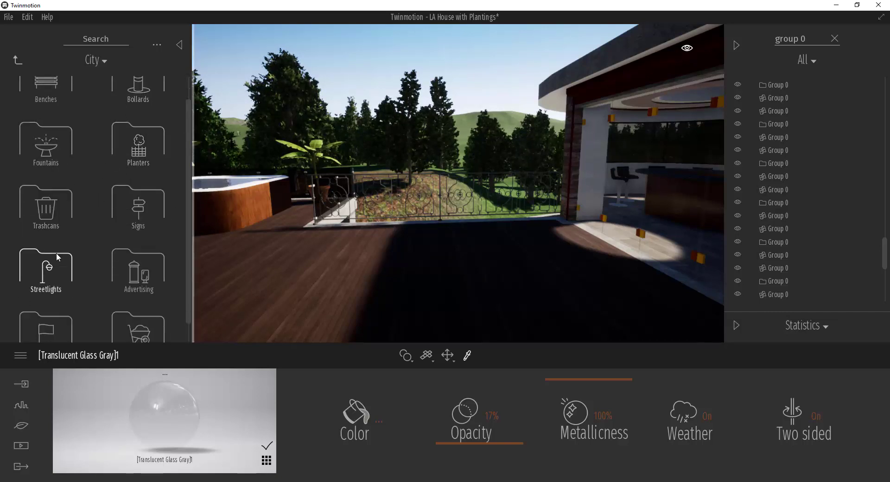
click(57, 252)
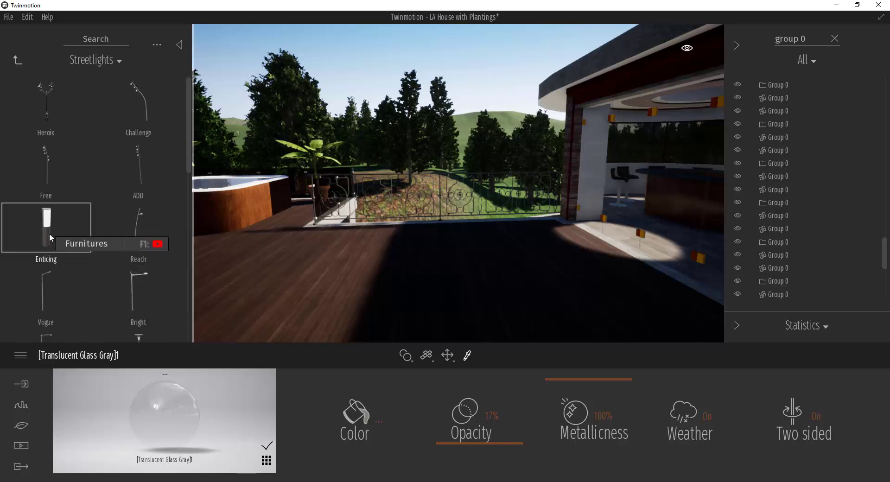
drag(49, 234, 511, 235)
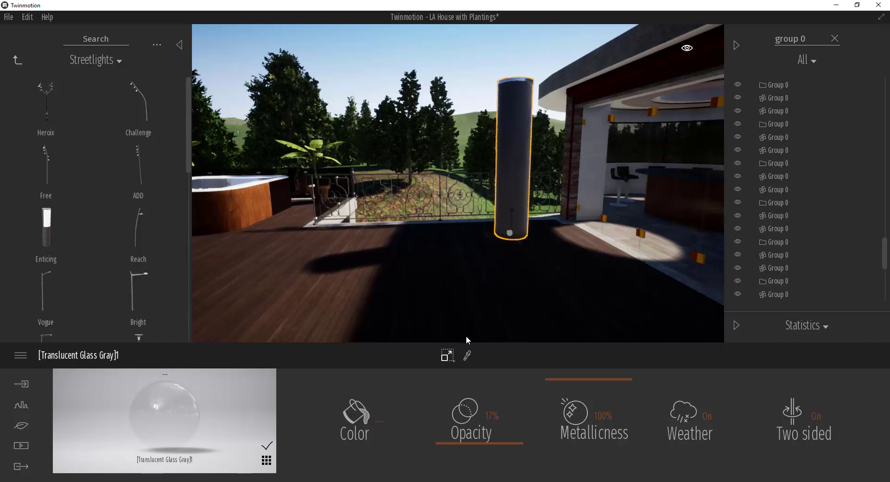
- Scale the Enticing streetlight down to a low bollard, well below the height of the glass door
drag(511, 235, 510, 331)
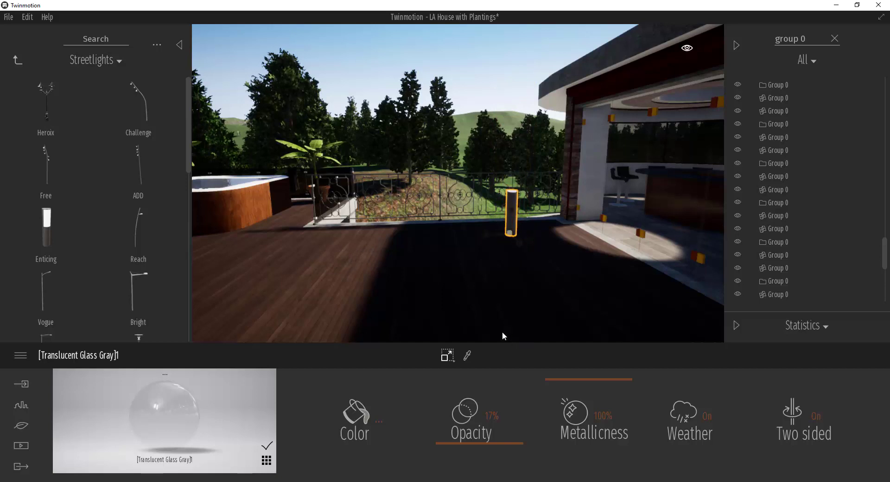
key(space)
key(Return)
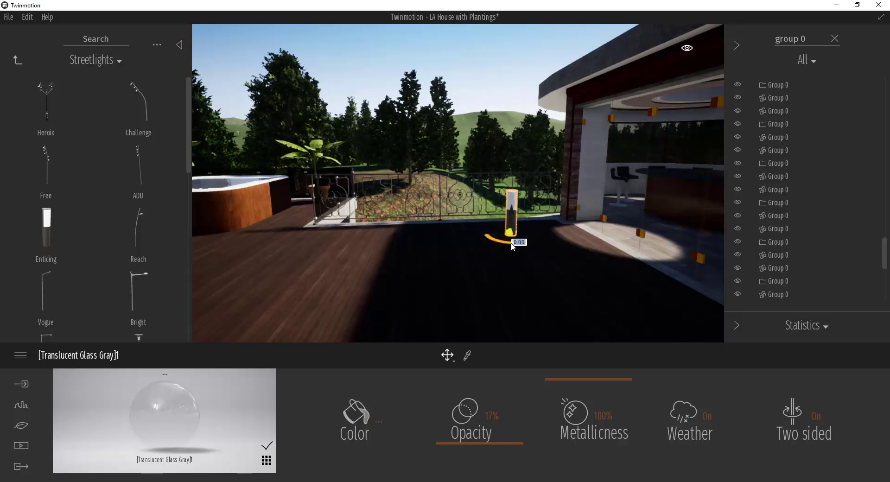
- Set the time of day back to night with the bollard light in view
key(w)
right_drag(511, 243, 533, 250)
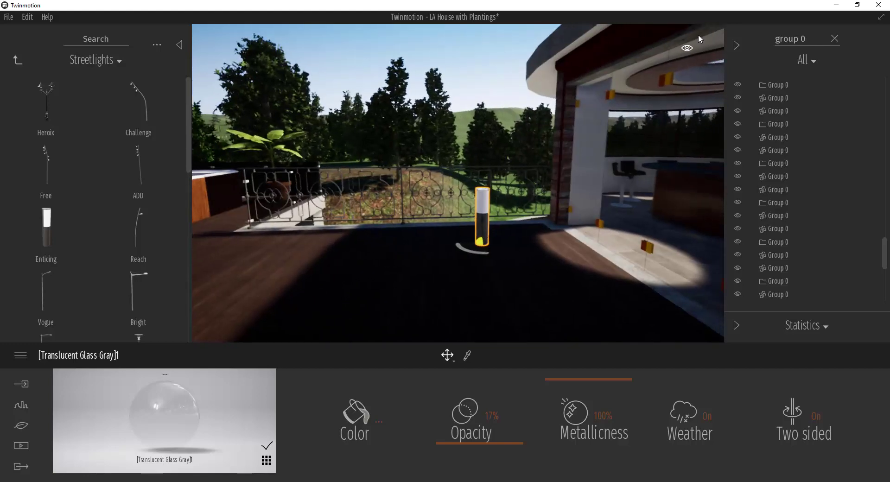
click(687, 49)
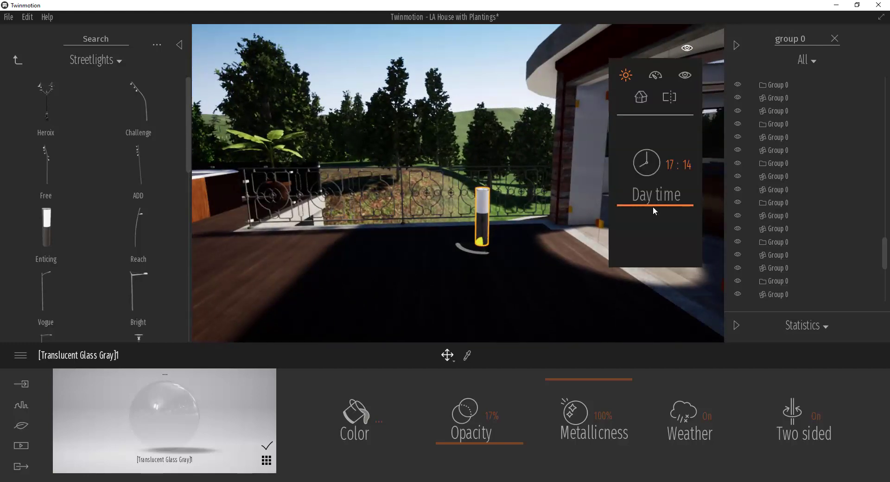
click(653, 225)
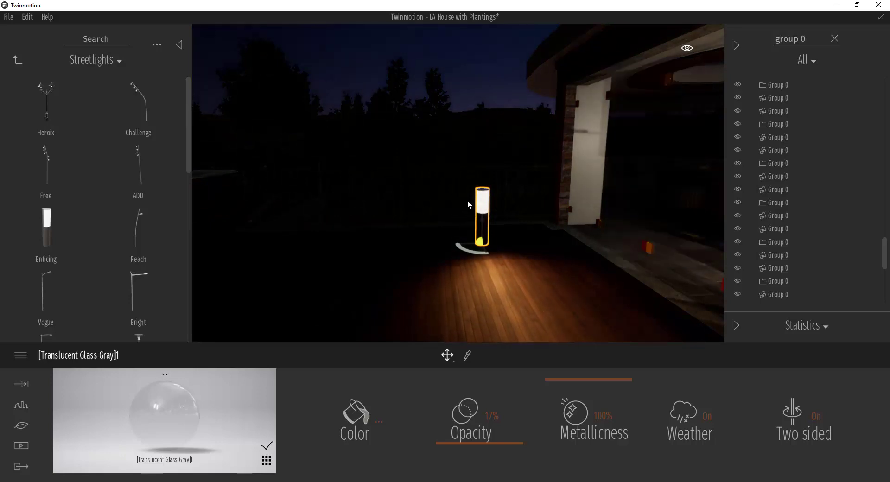
- Sample the bollard's lamp material and check its glow settings
click(467, 355)
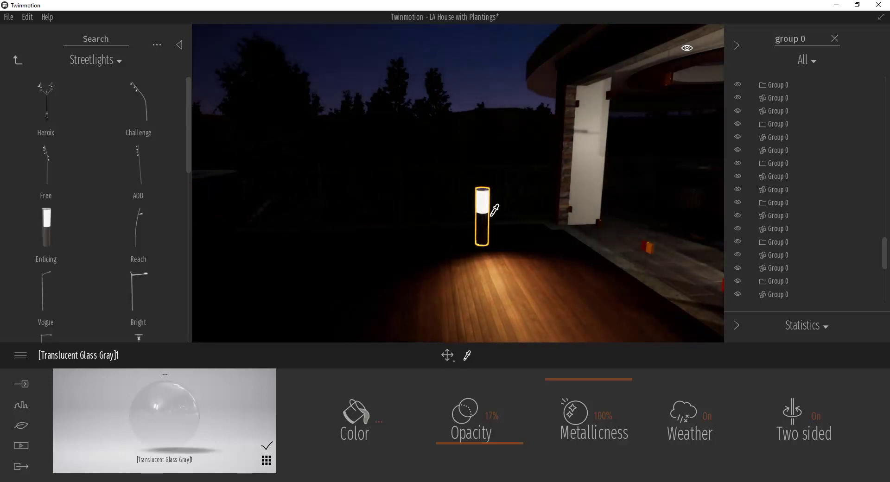
click(484, 197)
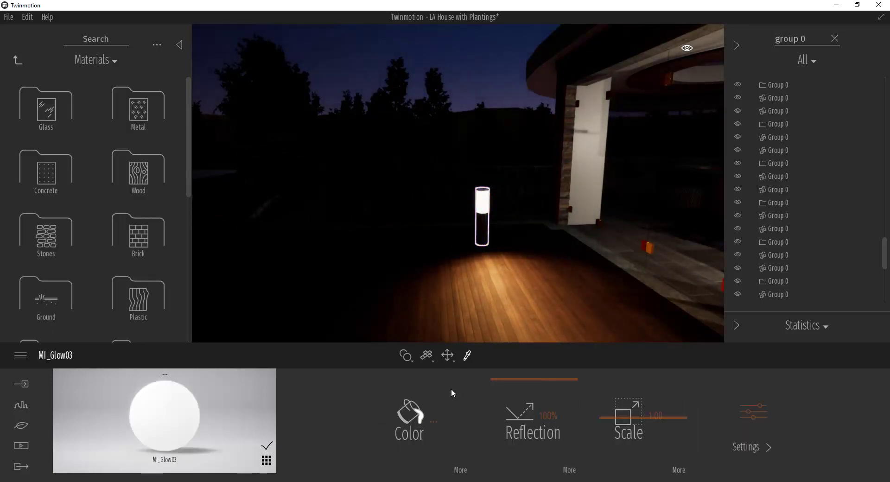
click(750, 438)
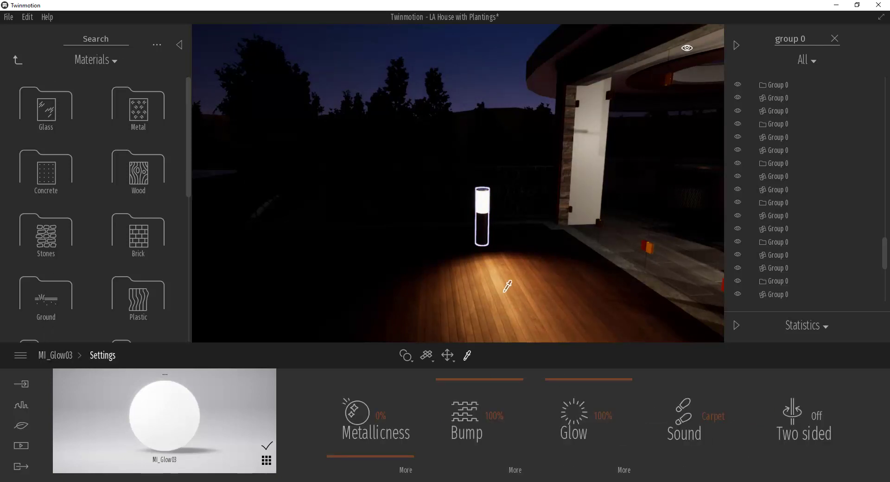
click(447, 356)
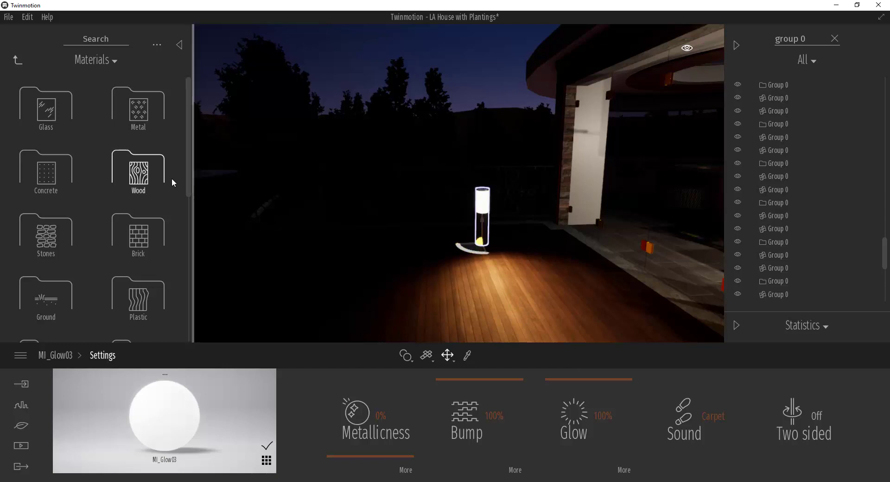
- Look through the IES lights in the library and place an IES 10 light on the bollard's lamp
click(91, 85)
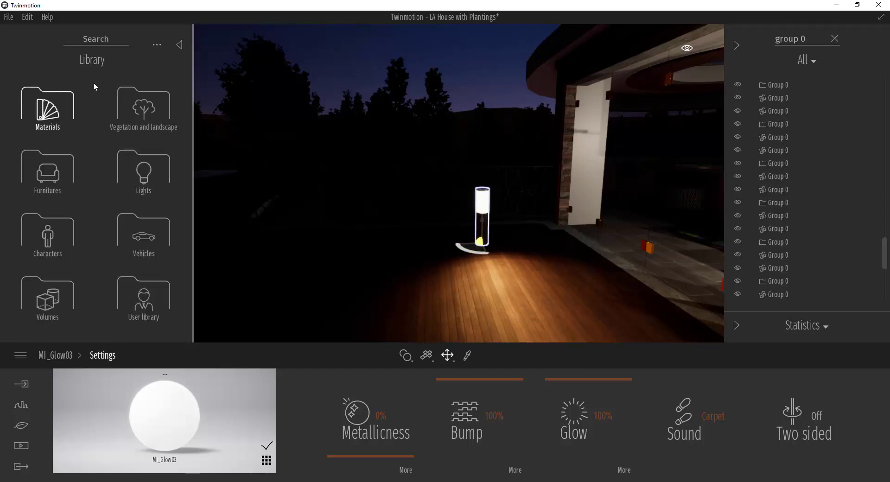
click(140, 172)
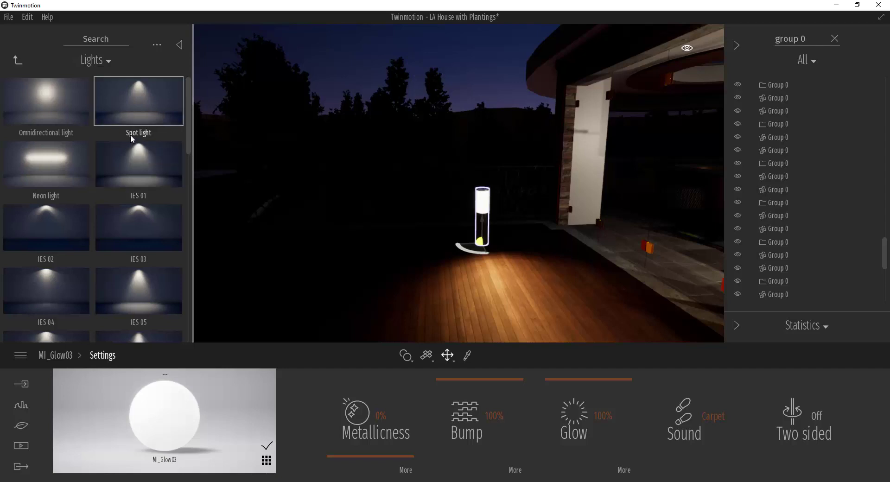
scroll(142, 231, down, 2)
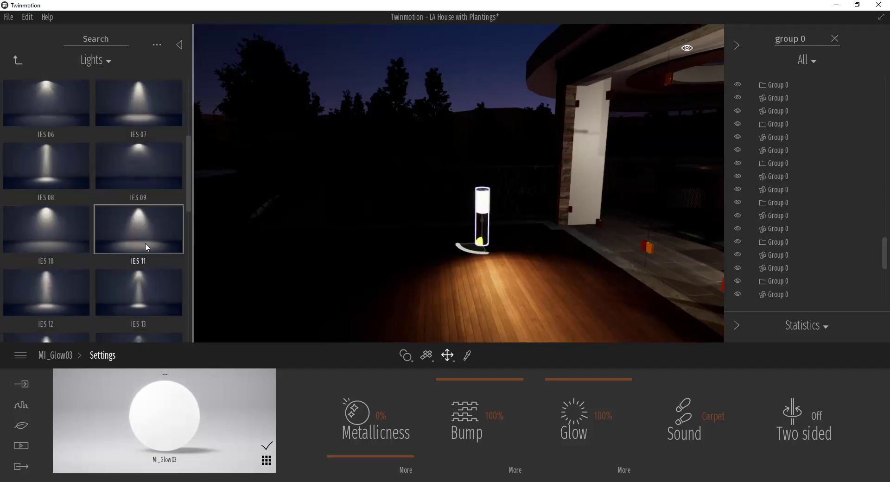
scroll(145, 241, down, 6)
scroll(138, 240, down, 5)
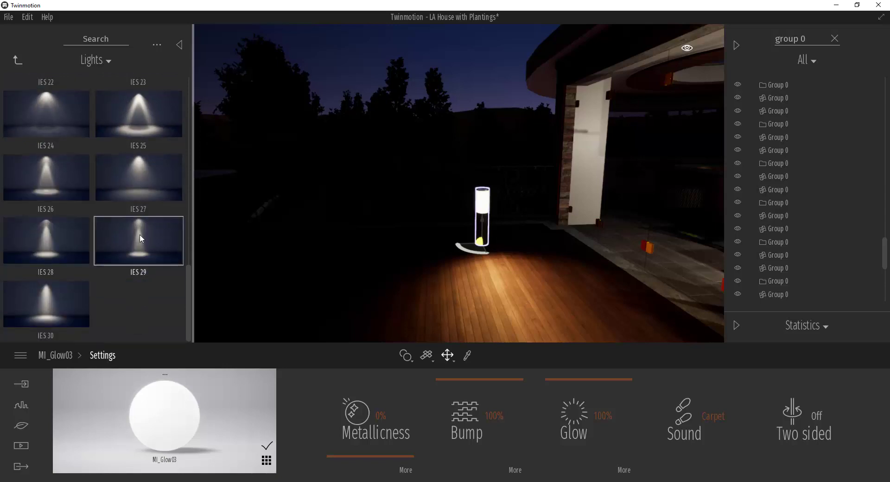
scroll(74, 269, up, 4)
scroll(102, 219, up, 4)
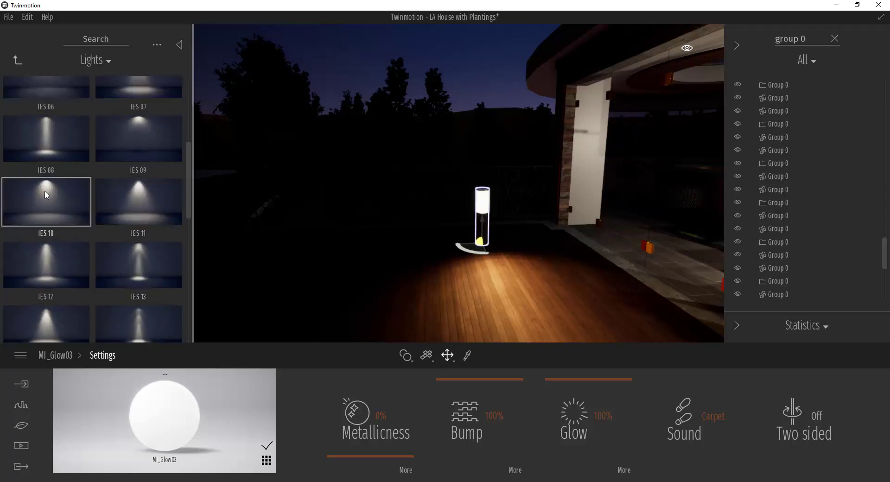
drag(45, 190, 480, 208)
- Rotate the IES 10 light so that it points outward from the bollard instead of downward
shift+middle_drag(480, 249, 440, 197)
scroll(440, 197, up, 2)
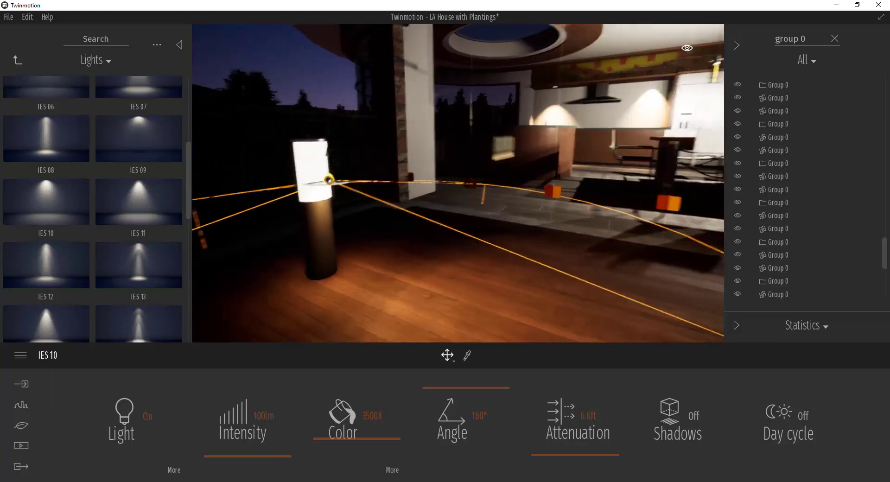
click(447, 355)
drag(372, 168, 363, 130)
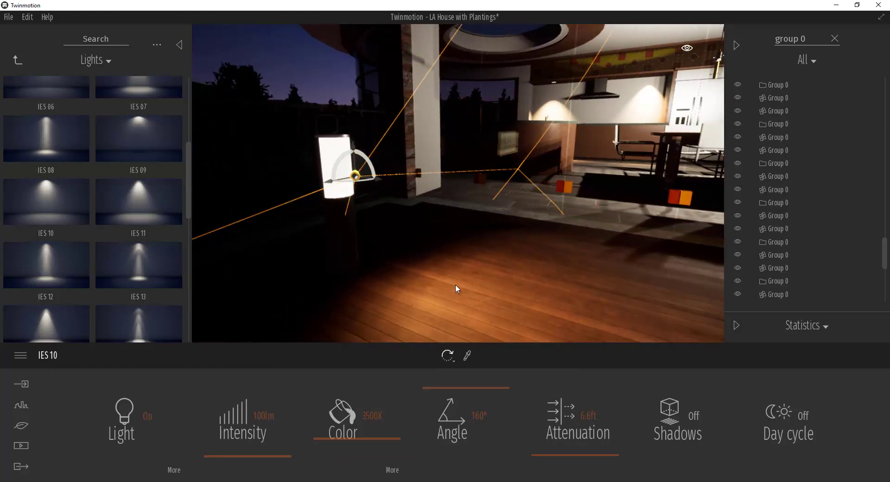
shift+middle_drag(455, 284, 463, 264)
right_drag(438, 284, 429, 283)
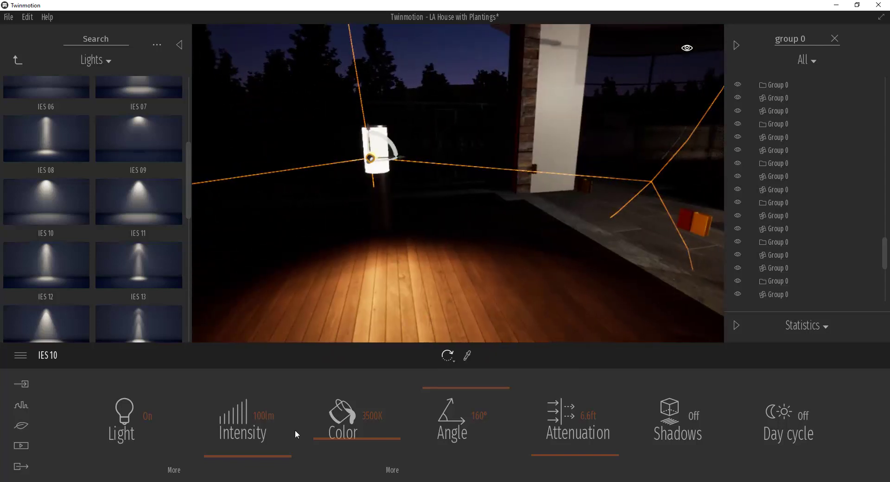
- Try intensities of 5000 lm and 0 lm on the IES 10 light to compare the deck lighting
drag(271, 457, 274, 456)
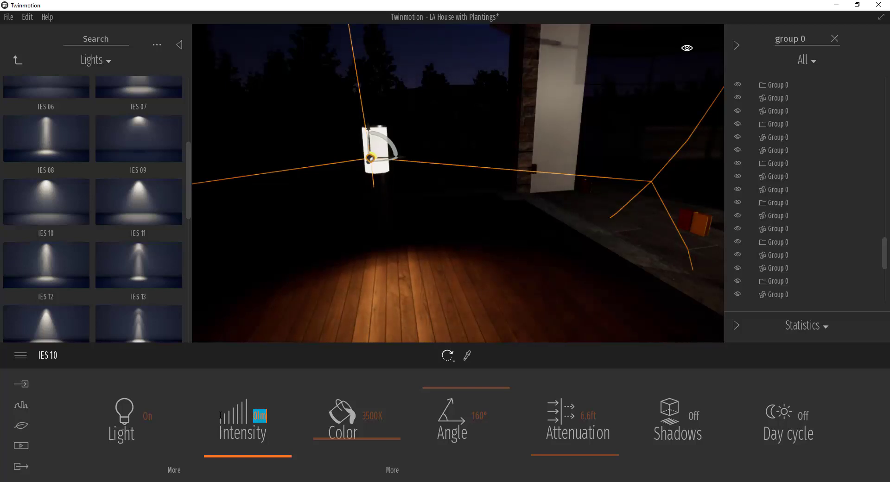
text(5000)
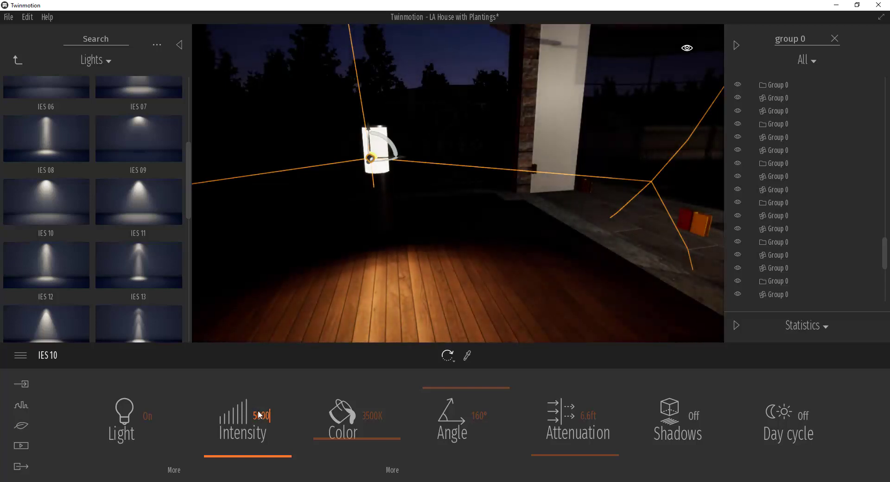
key(Return)
text(0)
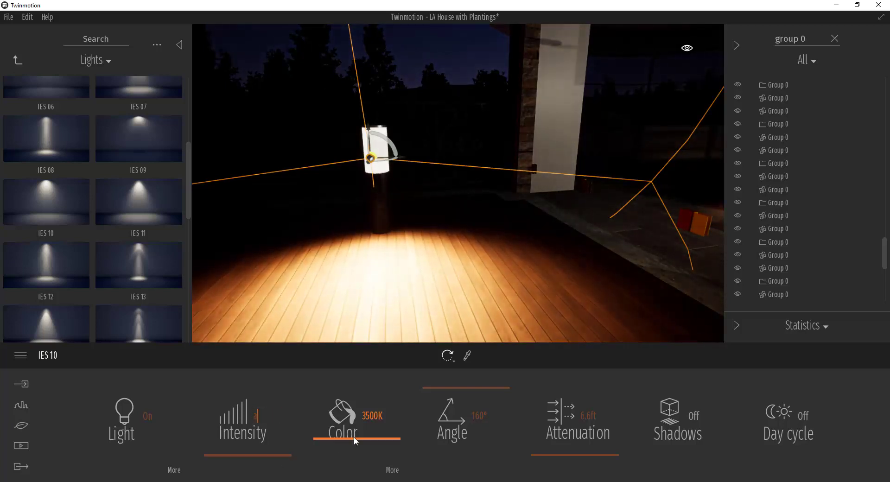
key(Return)
right_drag(371, 278, 348, 283)
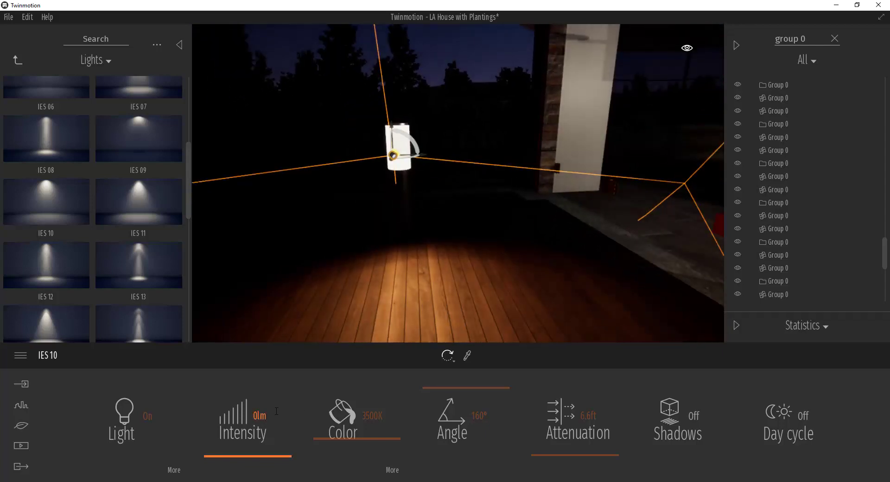
- Set the IES 10 light's intensity to 2500 lm
click(257, 415)
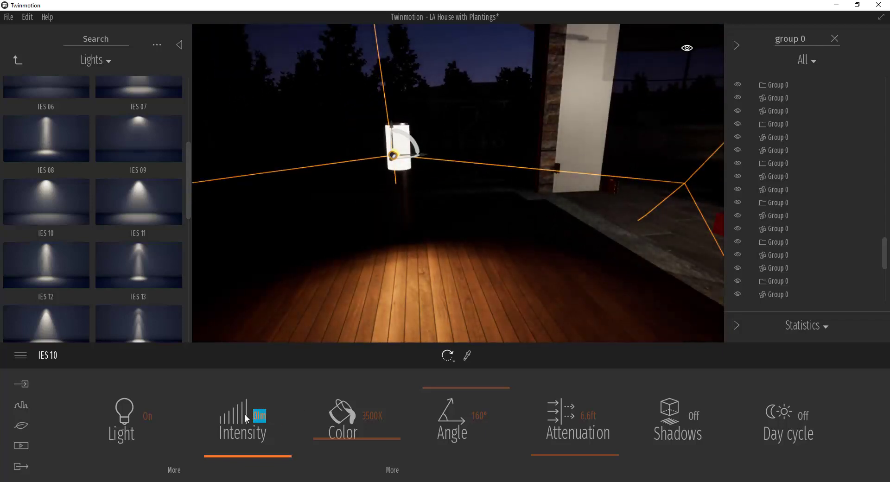
text(2500)
key(Return)
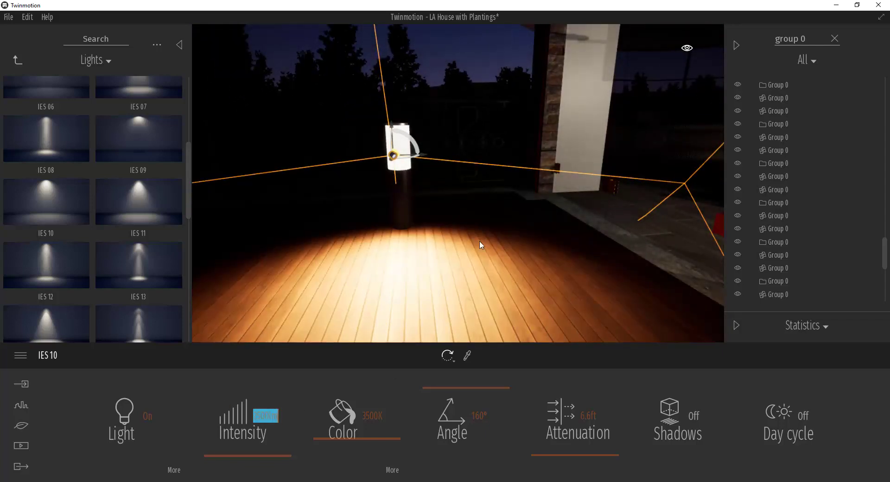
- View the bollard from farther back and increase the IES 10 light's attenuation to 10.4 ft
right_drag(480, 246, 551, 252)
key(a)
key(s)
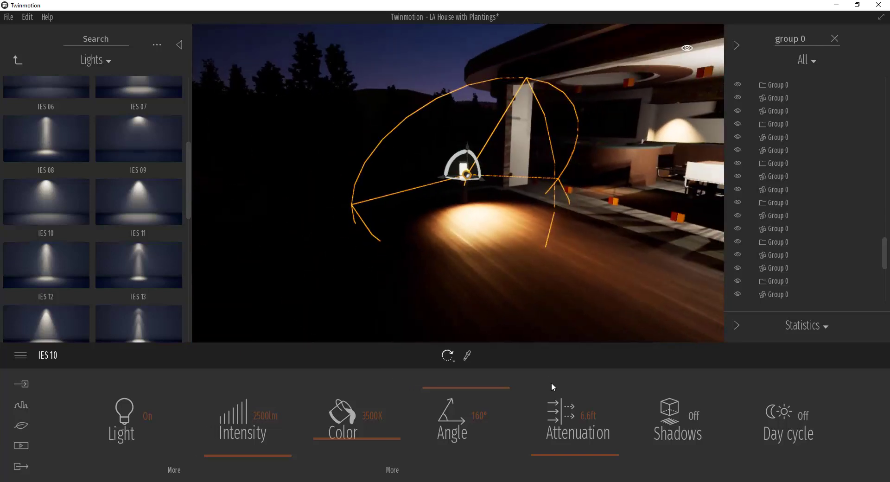
drag(593, 454, 613, 454)
right_drag(494, 252, 511, 252)
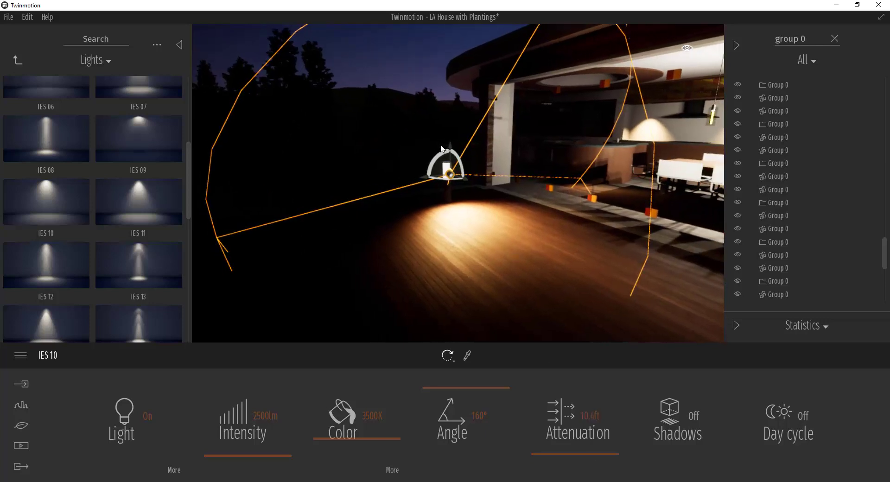
- Select the Enticing bollard together with its IES 10 light and move-copy them along the deck as 2 instances spaced 7.05 ft apart
drag(883, 250, 883, 302)
click(834, 38)
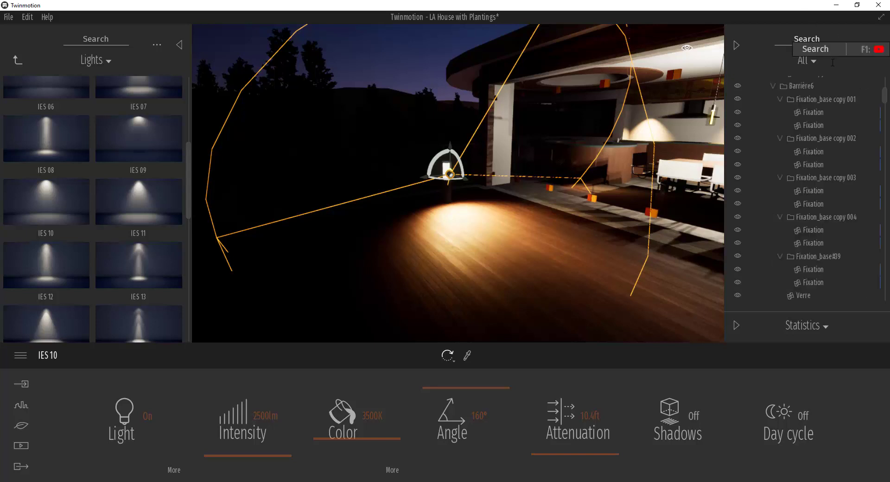
scroll(883, 232, down, 5)
scroll(884, 232, down, 10)
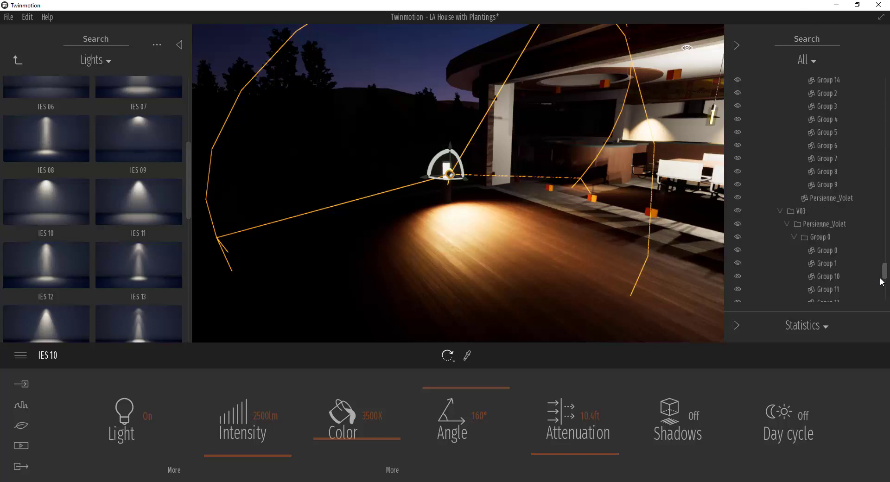
click(788, 283)
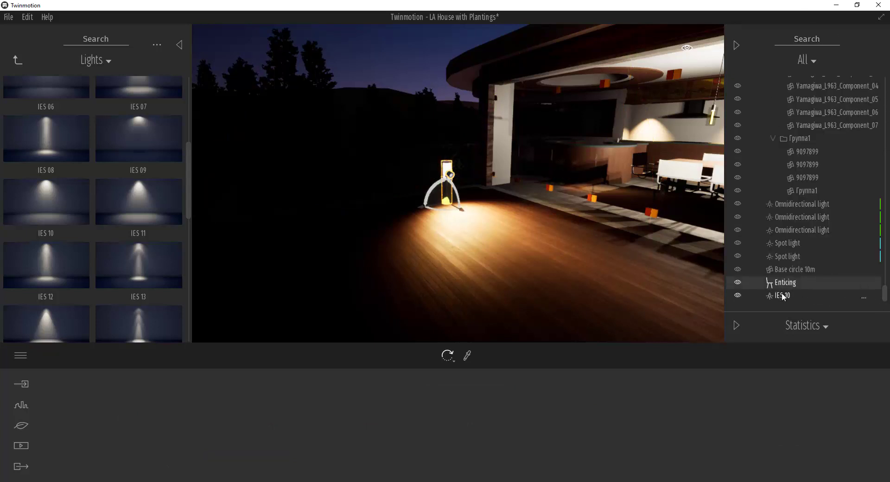
ctrl+click(781, 294)
click(445, 360)
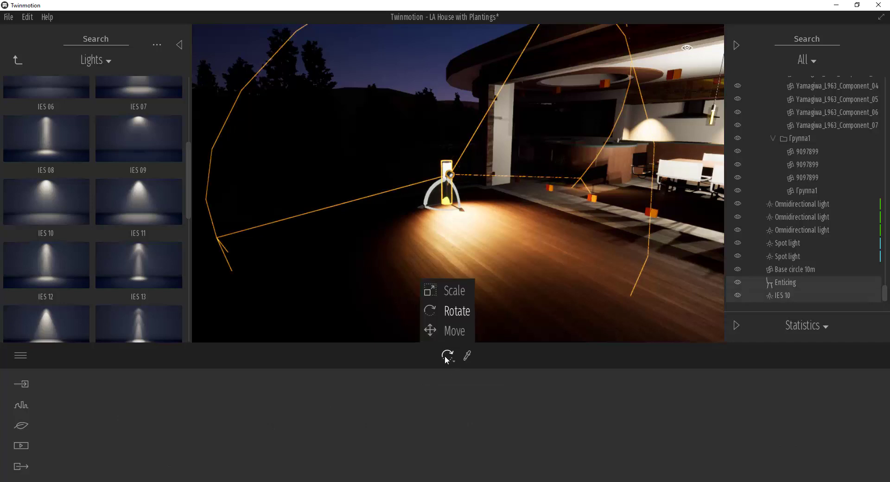
click(453, 330)
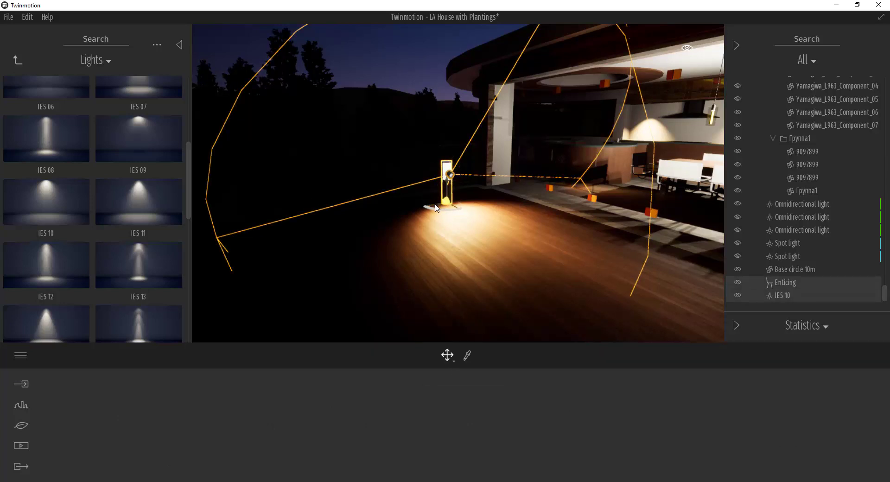
drag(434, 208, 280, 249)
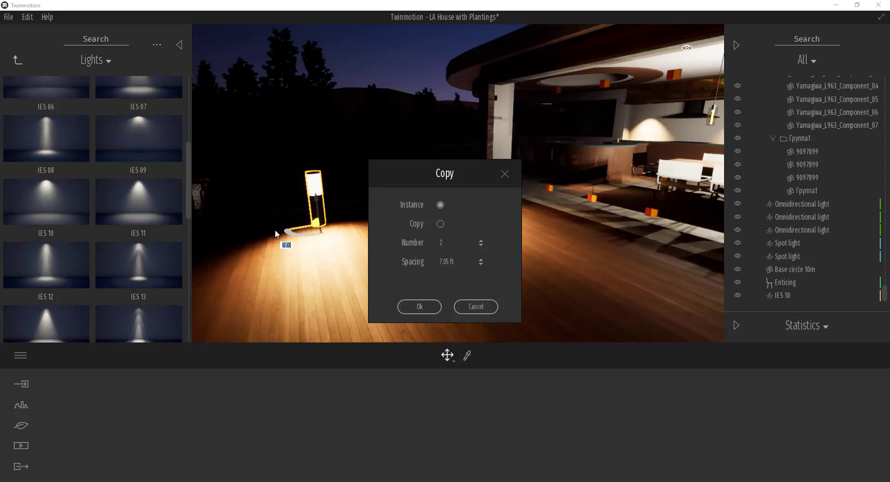
click(425, 302)
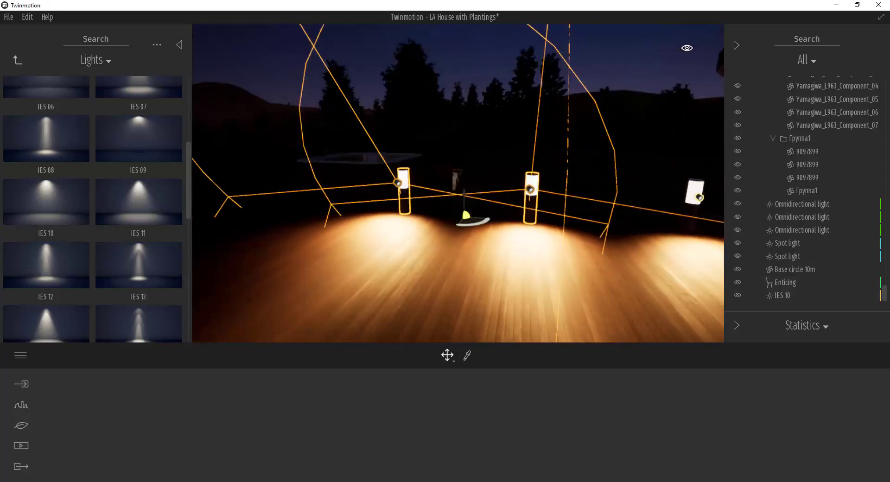
- Create a media image from inside the house showing the dining table, kitchen and the bollards out on the deck
key(d)
key(s)
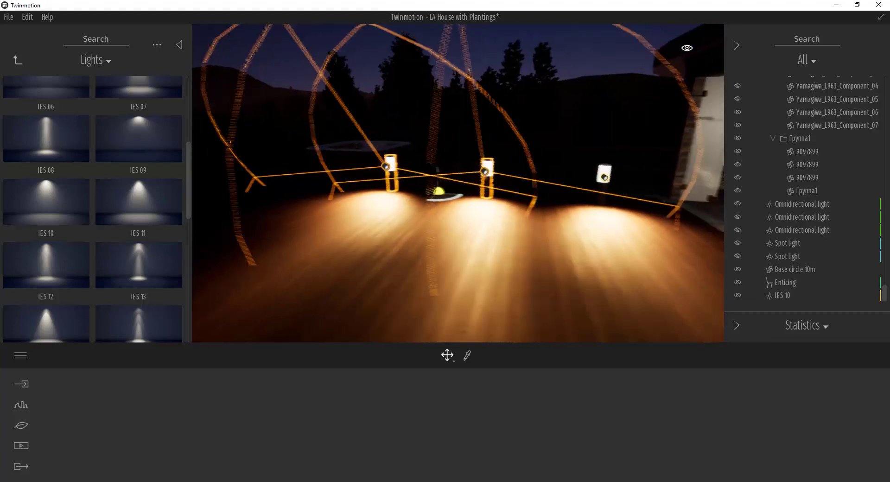
key(w)
right_drag(457, 183, 460, 242)
key(w)
key(d)
key(s)
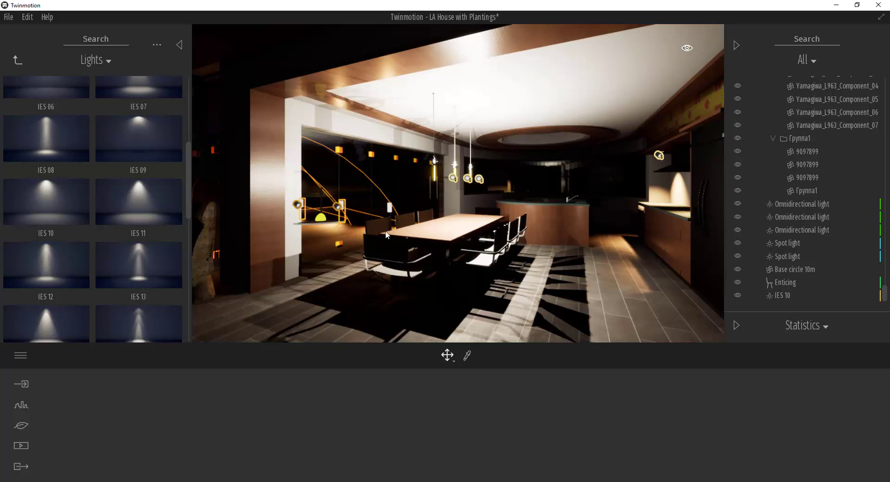
key(w)
right_drag(460, 242, 417, 238)
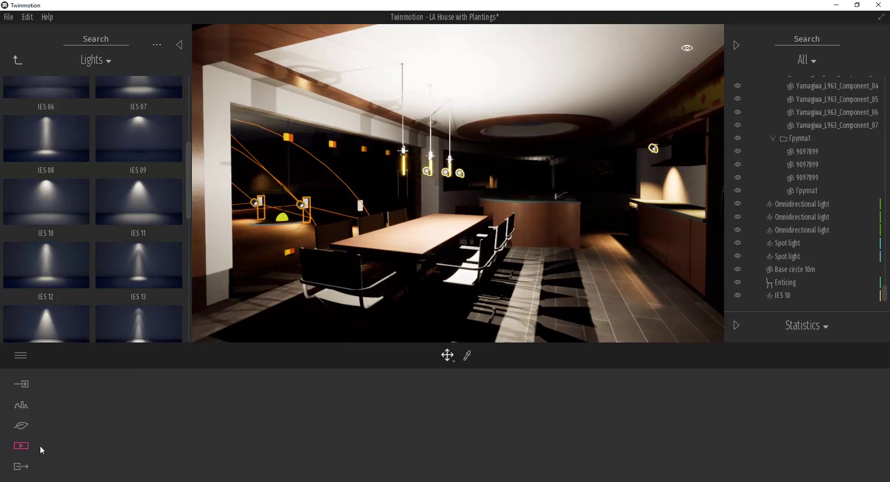
click(21, 446)
click(303, 414)
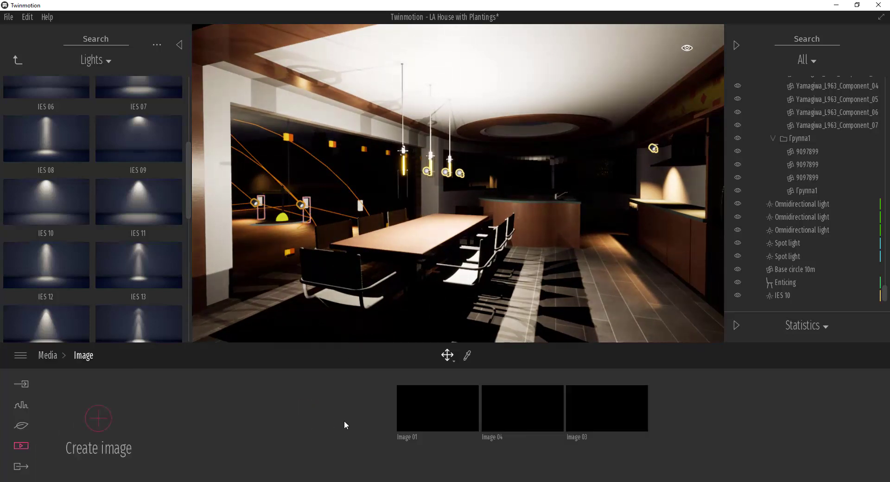
click(95, 425)
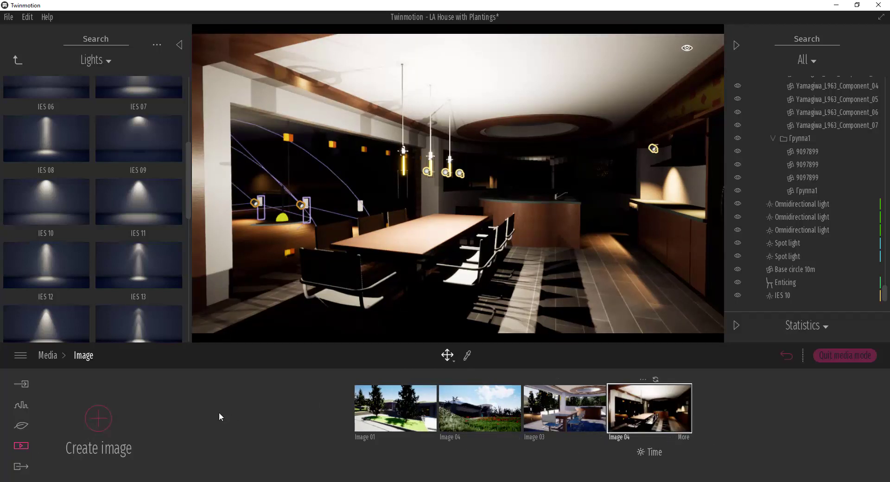
- Export only the new dining-room Image 04 to the 09 Interior Lighting folder and review the rendered picture
click(21, 466)
click(182, 416)
click(192, 379)
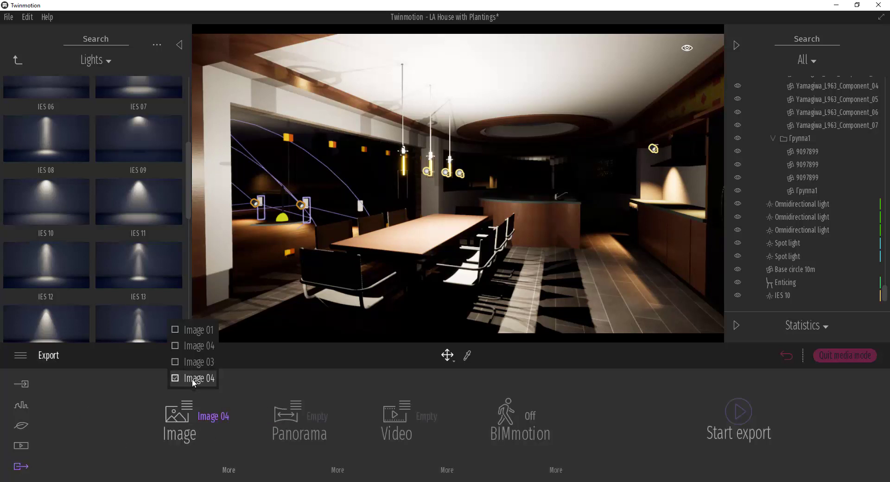
click(741, 412)
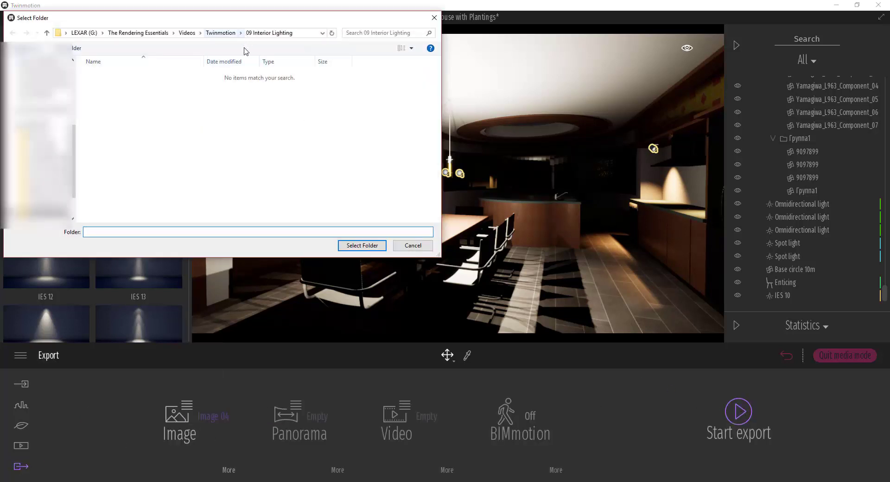
click(362, 245)
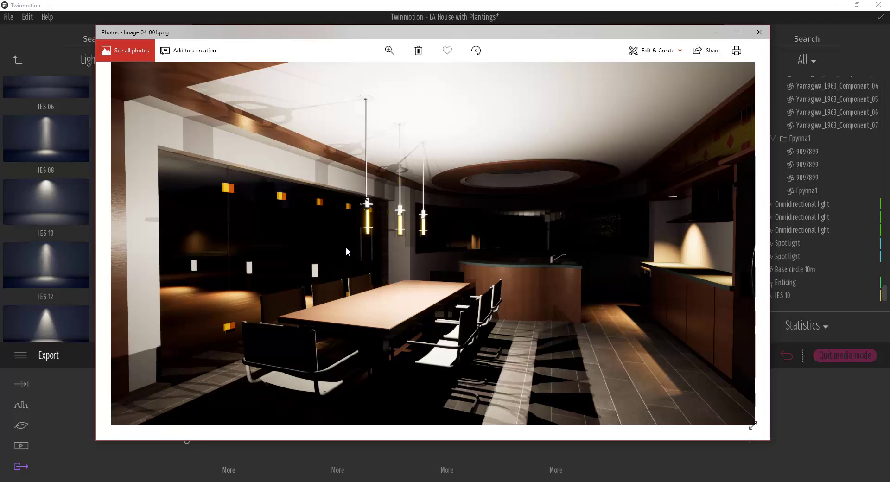
click(758, 32)
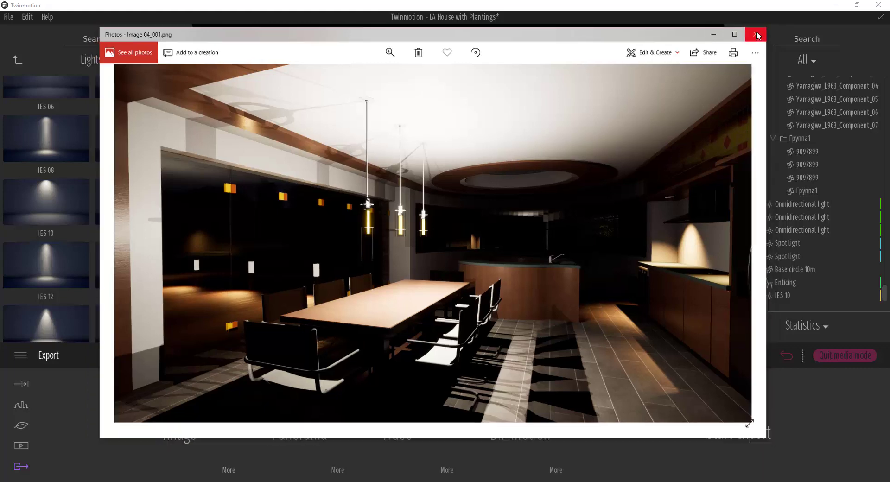
- Place a Box Reflection Probe from the library's reflection probes over the dining table
click(92, 61)
click(93, 84)
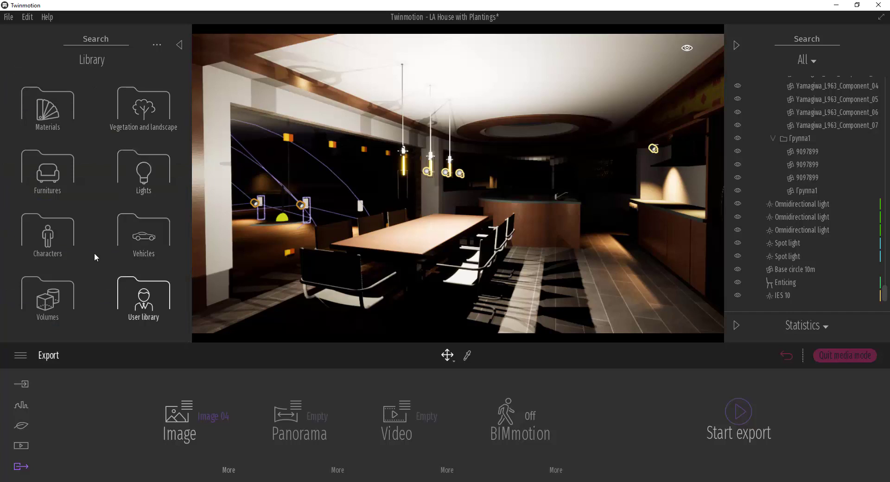
click(44, 304)
click(140, 177)
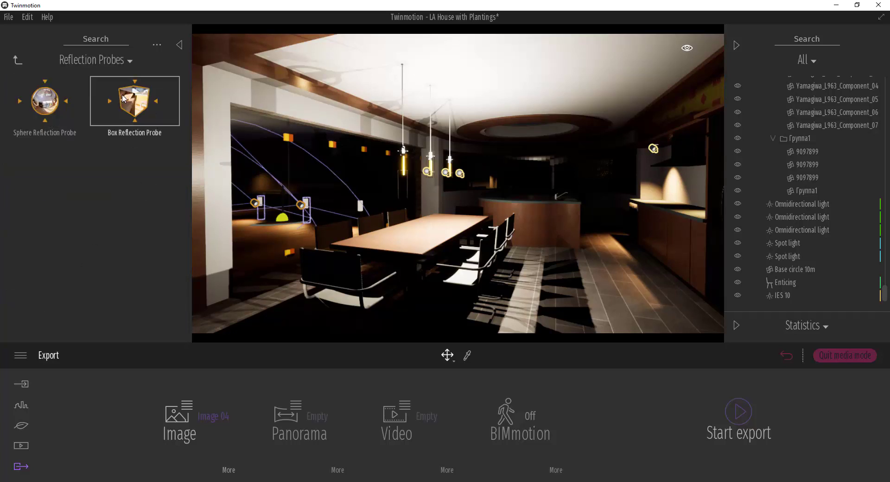
click(404, 234)
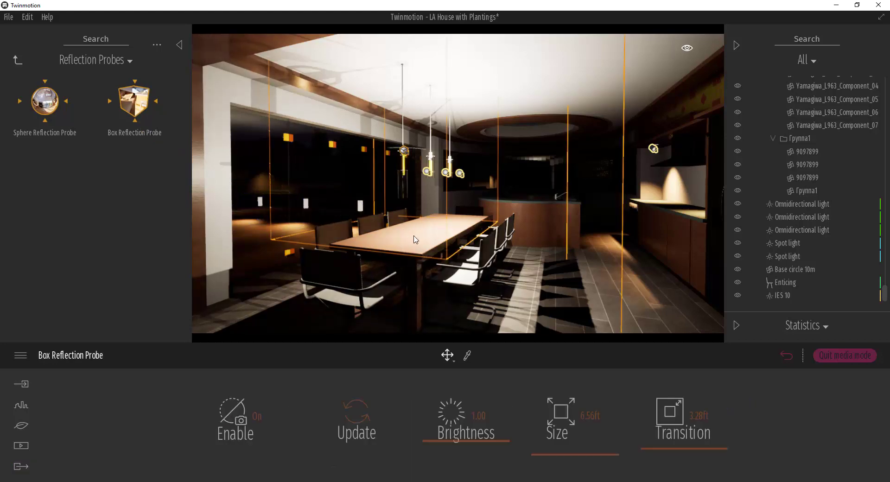
- Set the box reflection probe's size to 15.35 ft
right_drag(415, 238, 433, 280)
key(e)
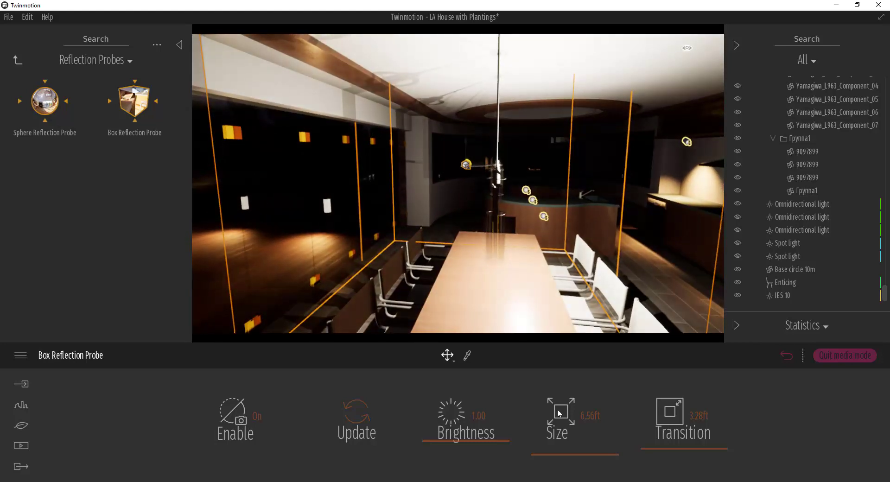
drag(573, 453, 574, 450)
- Examine the reflections on the windows, table and kitchen surfaces from several viewpoints in the dining room
shift+middle_drag(520, 295, 507, 283)
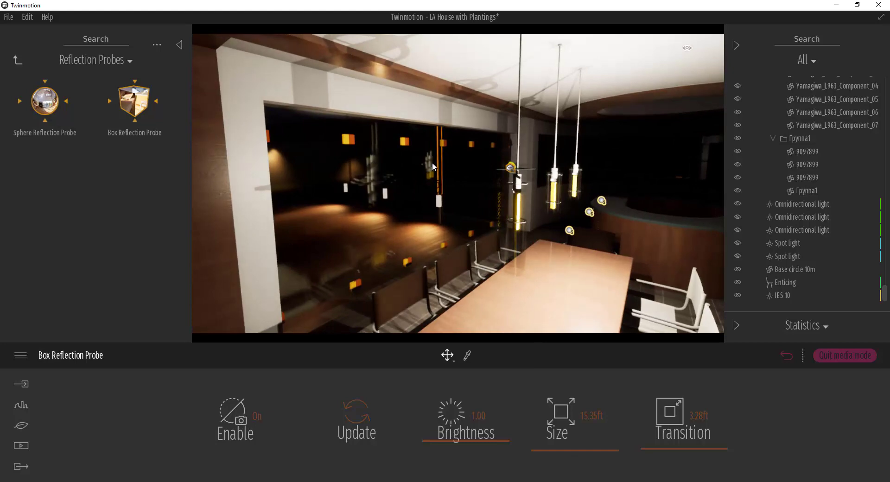
key(s)
right_drag(529, 251, 612, 259)
key(w)
key(q)
key(e)
key(s)
right_drag(485, 200, 497, 196)
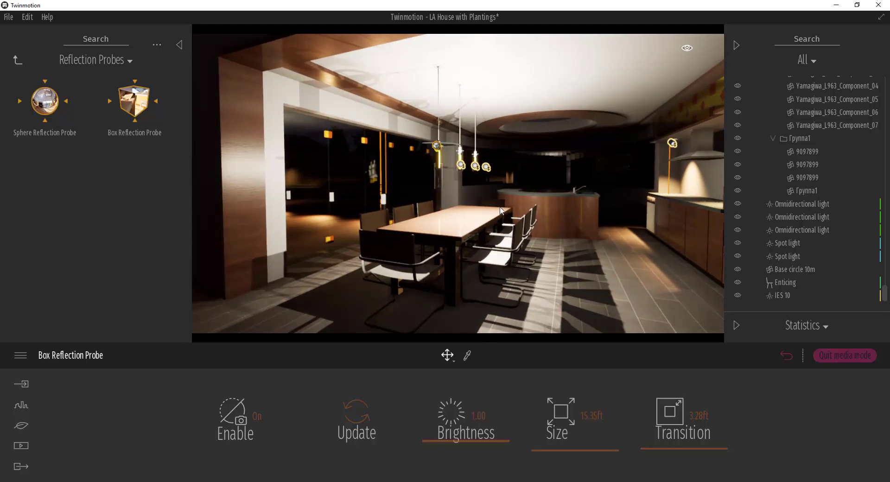
mouse_move(509, 217)
right_down()
mouse_move(525, 219)
mouse_move(513, 223)
right_up()
key(d)
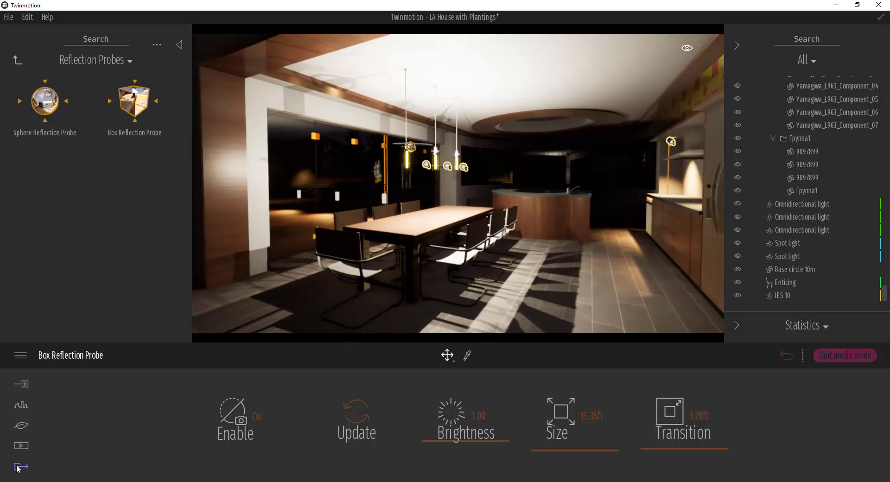
- Export Image 04 again with the reflection probe in place, into the same folder
click(19, 467)
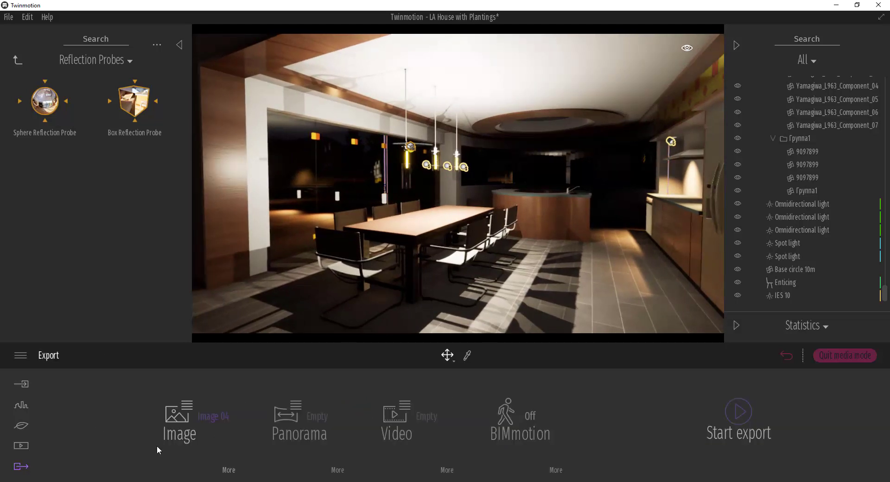
click(748, 404)
click(362, 245)
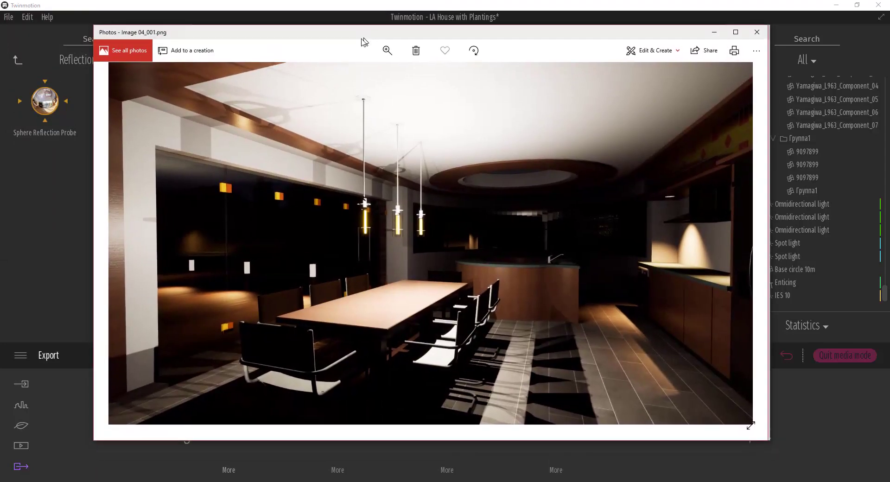
- Arrange Image 04_001.png and Image 04_002.png in smaller, separate windows to compare the renders without and with the reflection probe
drag(364, 37, 288, 19)
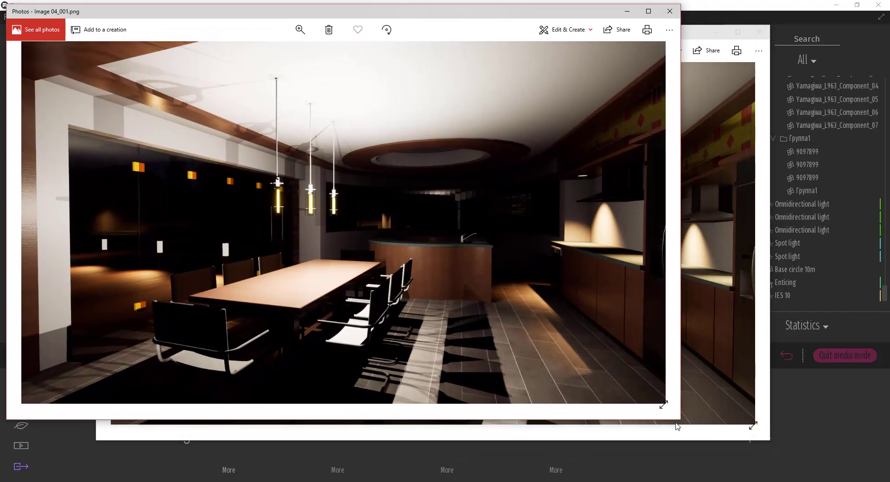
drag(679, 419, 412, 255)
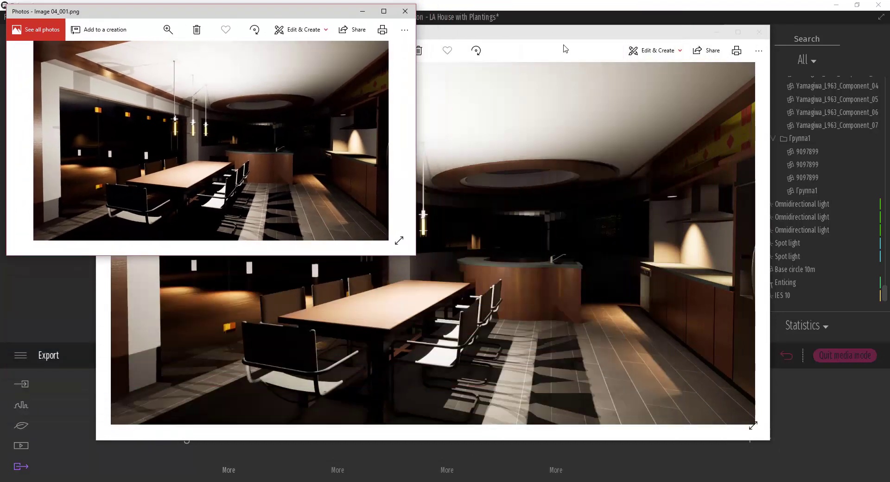
drag(558, 36, 606, 55)
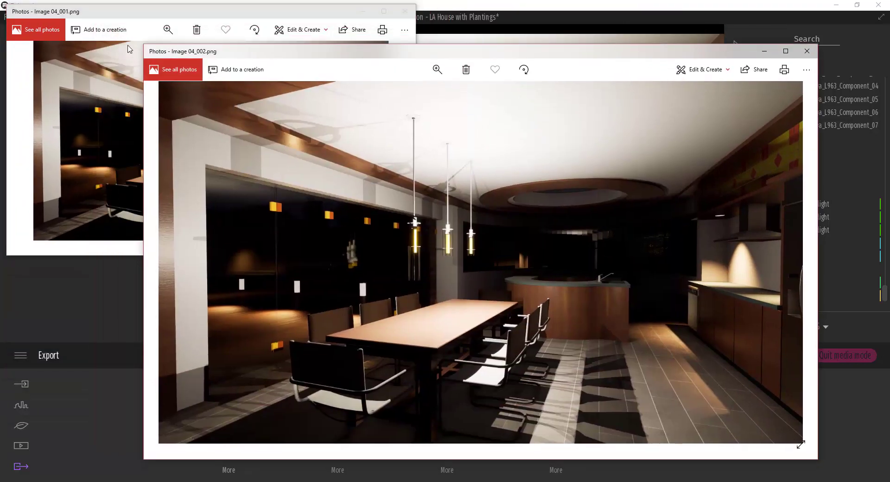
drag(143, 44, 402, 111)
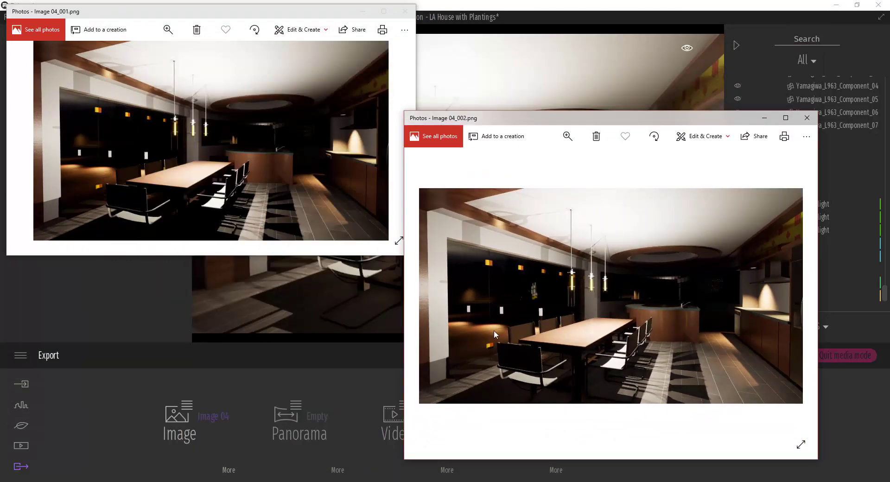